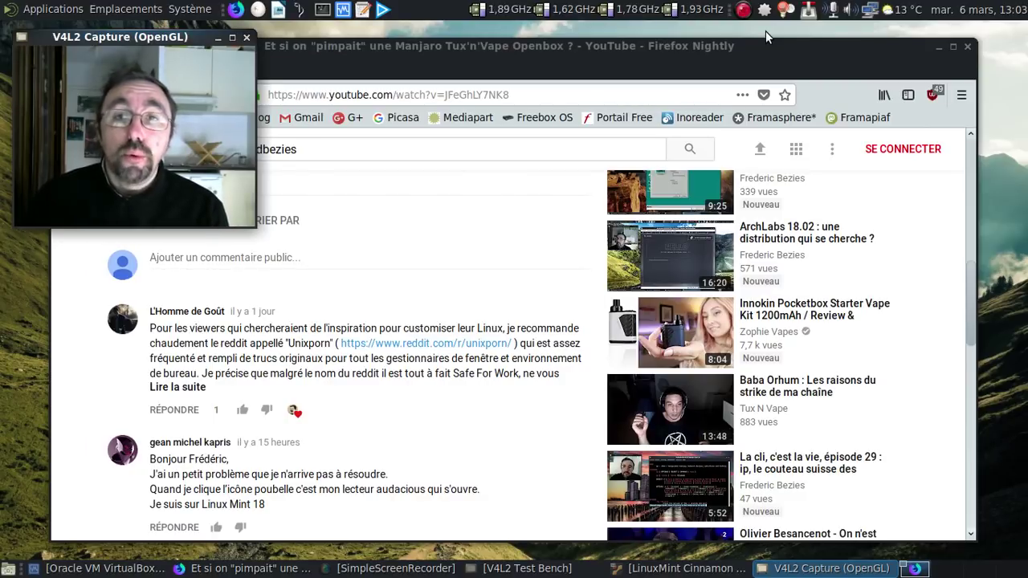
- Switch from the browser to the LinuxMint Cinnamon 18.3 virtual machine, dismiss the trash error and close Audacious
{"action": "left_click", "coordinate": [939, 47]}
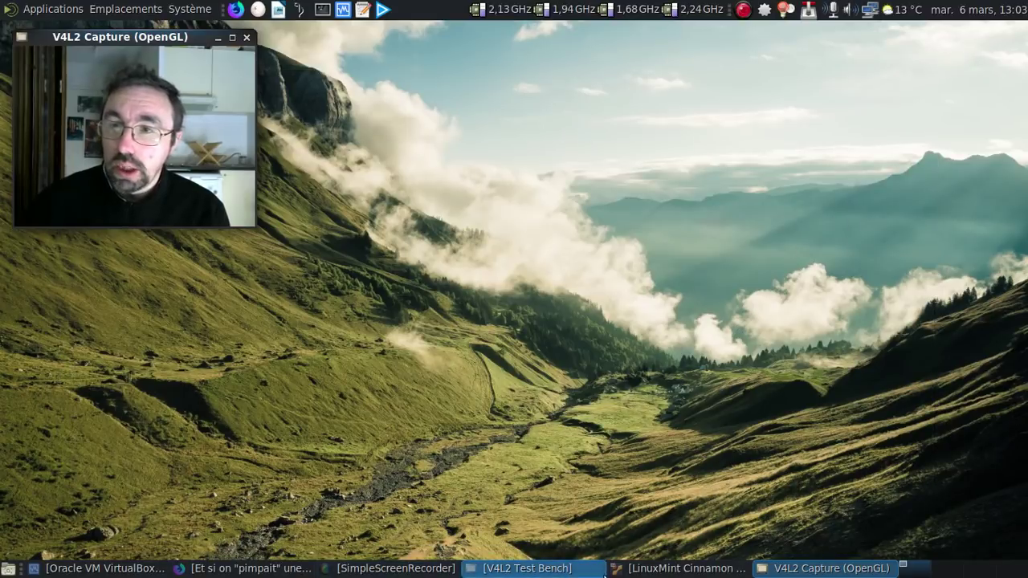
{"action": "left_click", "coordinate": [642, 572]}
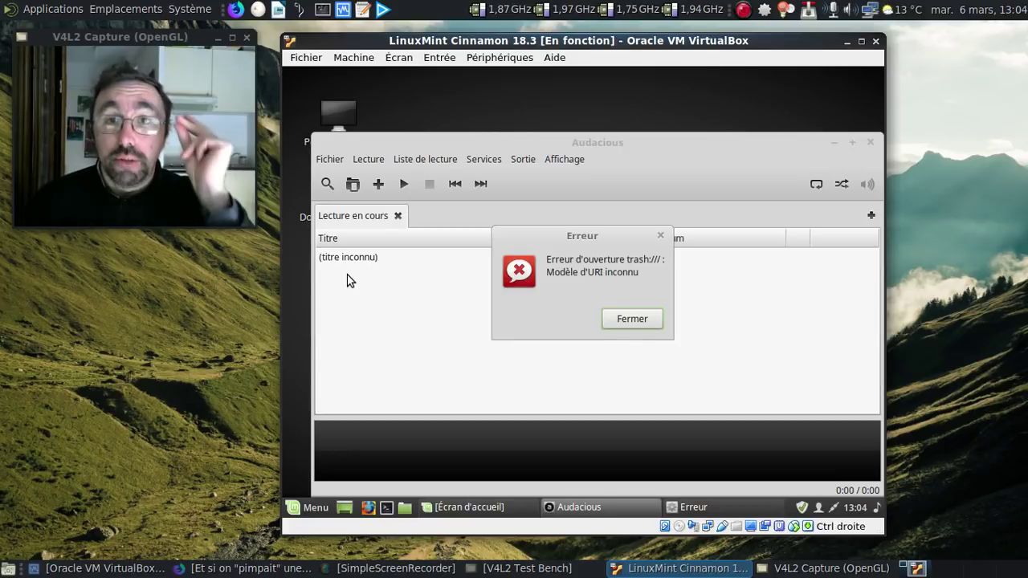
{"action": "left_click", "coordinate": [611, 321]}
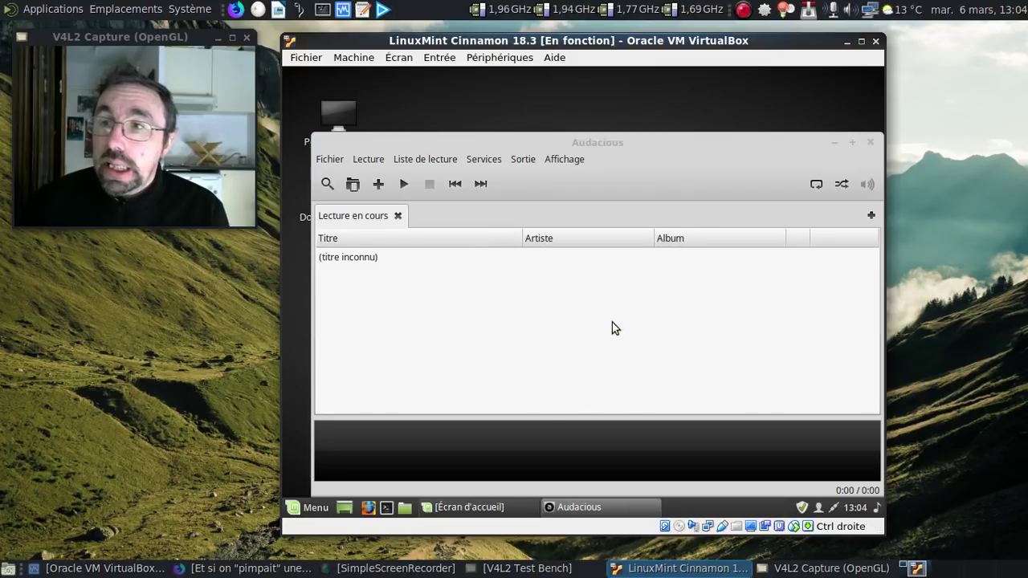
{"action": "left_click", "coordinate": [870, 142]}
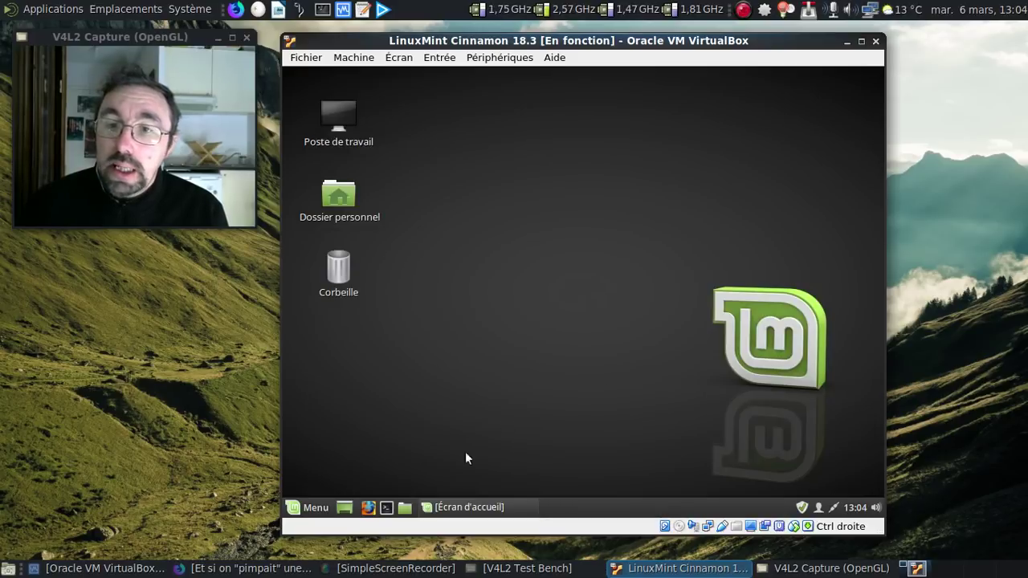
- Set Fichiers as the preferred file manager in Linux Mint's system settings
{"action": "left_click", "coordinate": [315, 507]}
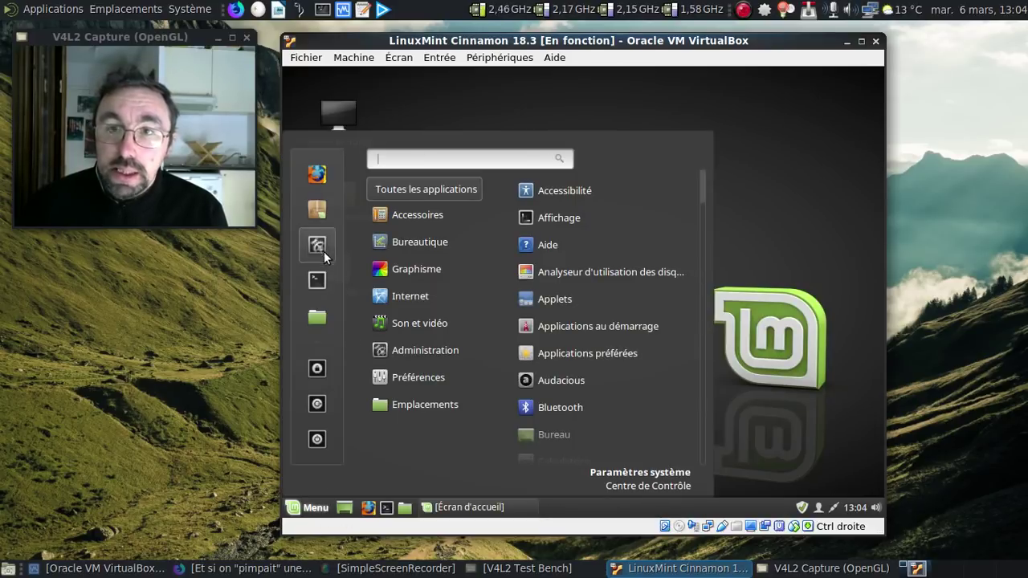
{"action": "left_click", "coordinate": [318, 246]}
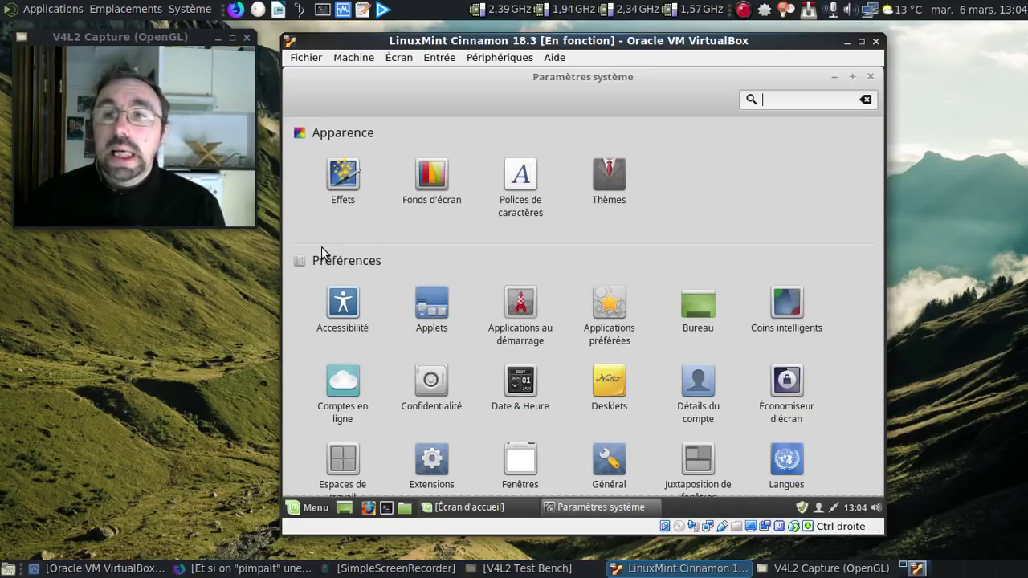
{"action": "left_click", "coordinate": [619, 316]}
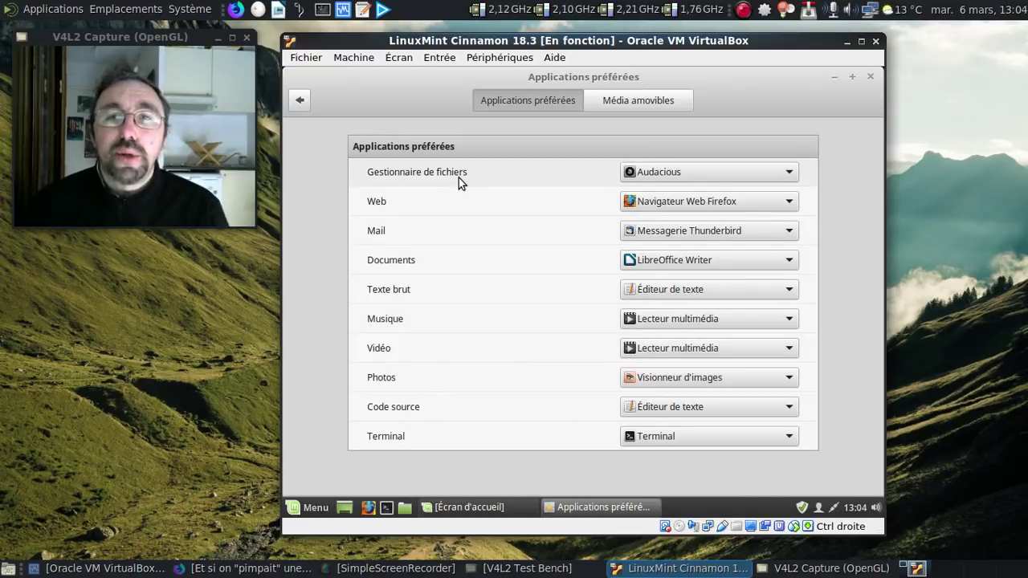
{"action": "left_click", "coordinate": [705, 183]}
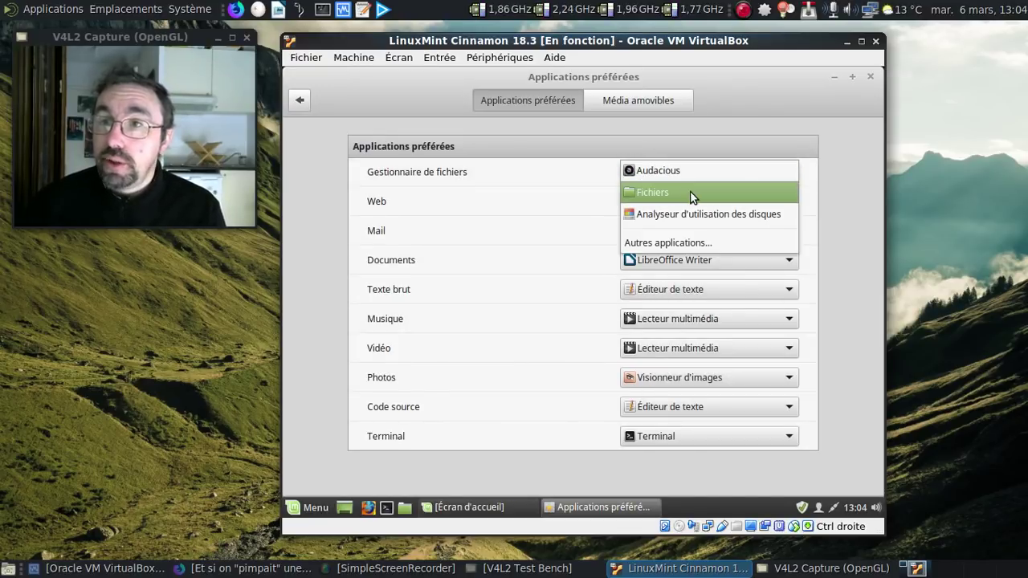
{"action": "left_click", "coordinate": [695, 191]}
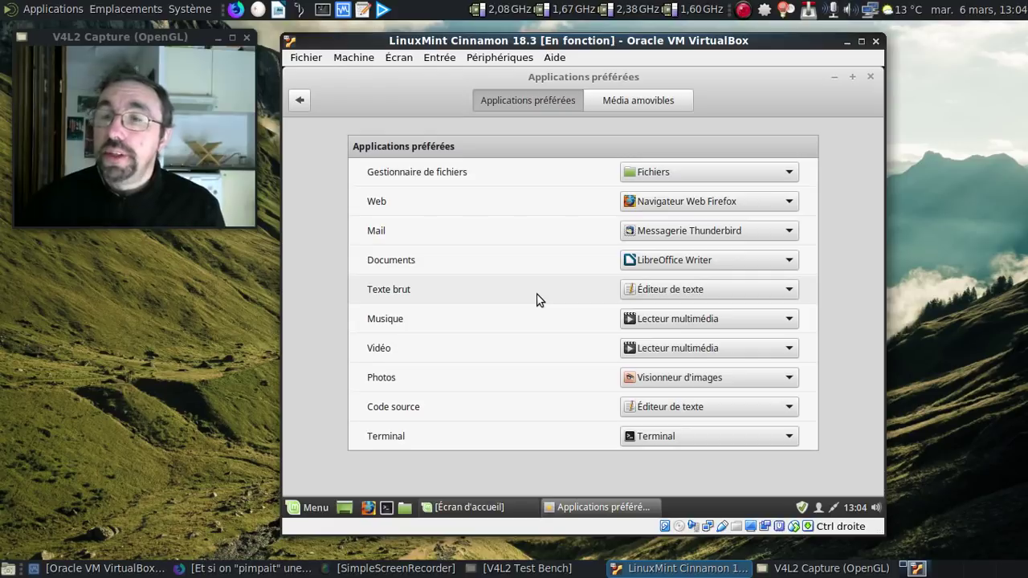
- Check the available Web application choices, keep Navigateur Web Firefox, and close the preferred applications settings
{"action": "left_click", "coordinate": [659, 205]}
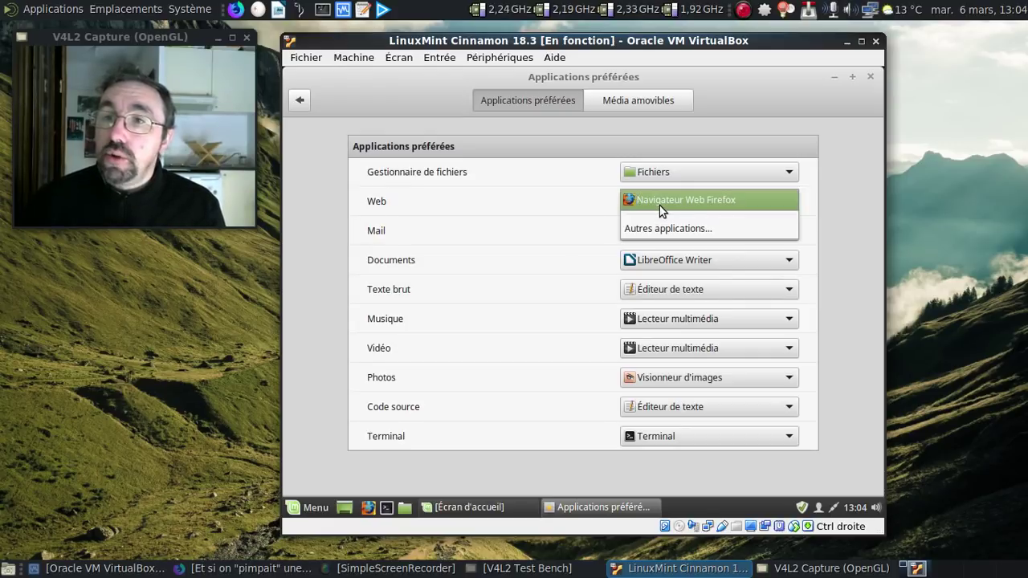
{"action": "left_click", "coordinate": [660, 205]}
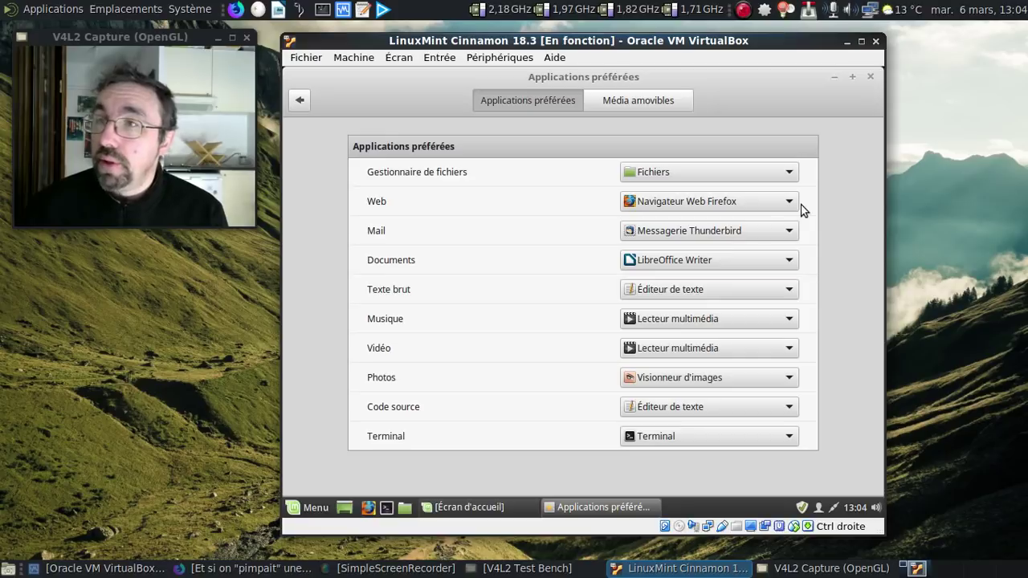
{"action": "left_click", "coordinate": [869, 77]}
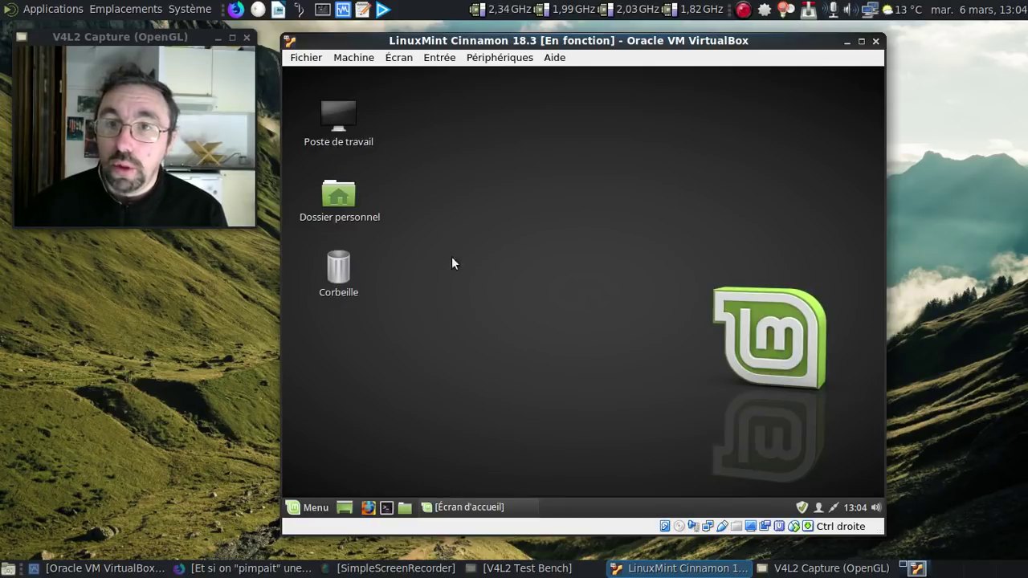
- Open the Corbeille from the Mint desktop to test it, close it and minimize the virtual machine
{"action": "double_click", "coordinate": [341, 271]}
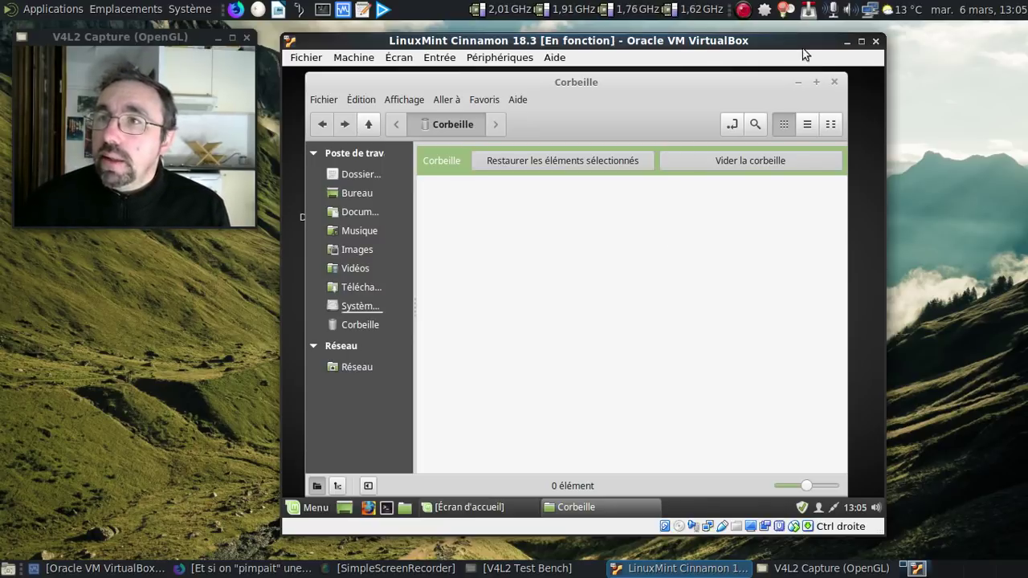
{"action": "left_click", "coordinate": [835, 82]}
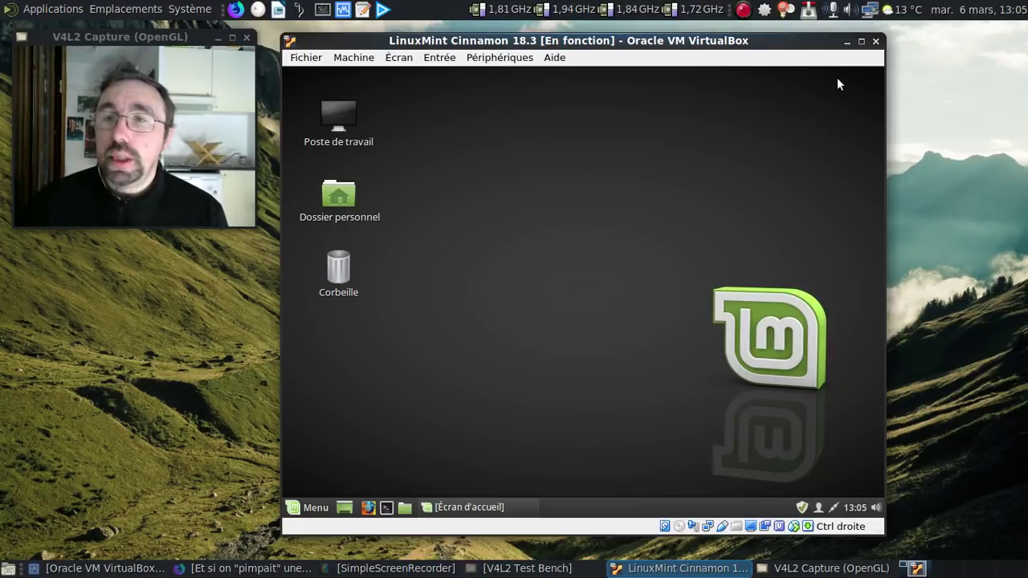
{"action": "left_click", "coordinate": [847, 41]}
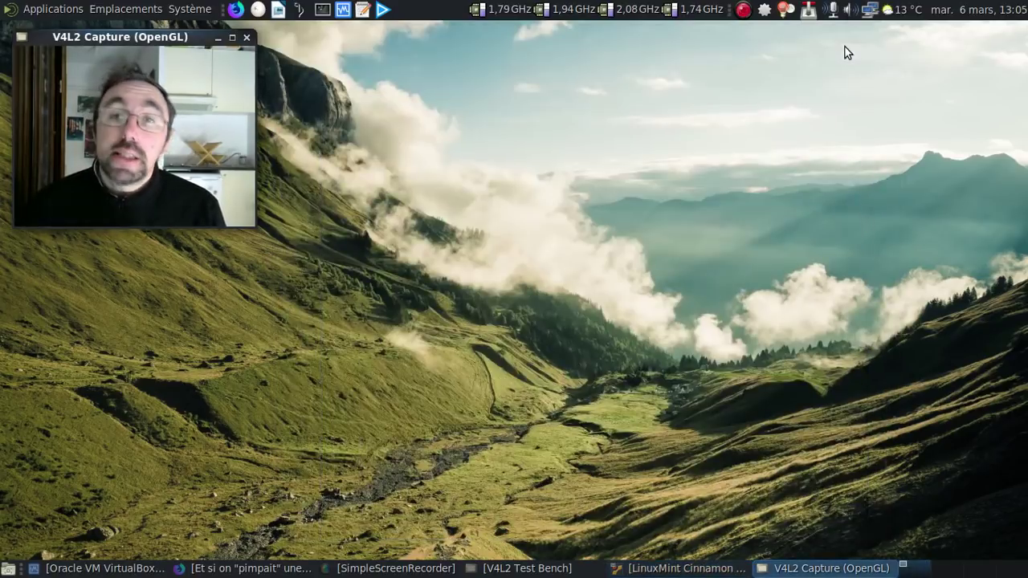
- Test opening the personal folder on the MATE desktop, stop EasyTAG's audio file search and close EasyTAG
{"action": "left_click_drag", "start_coordinate": [138, 41], "coordinate": [301, 50]}
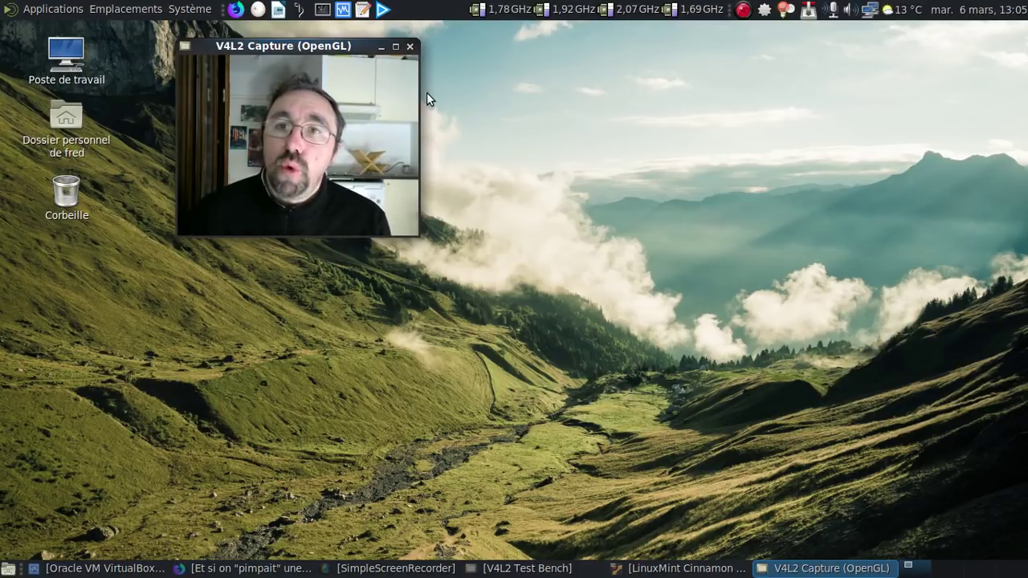
{"action": "left_click", "coordinate": [126, 9]}
{"action": "left_click", "coordinate": [138, 31]}
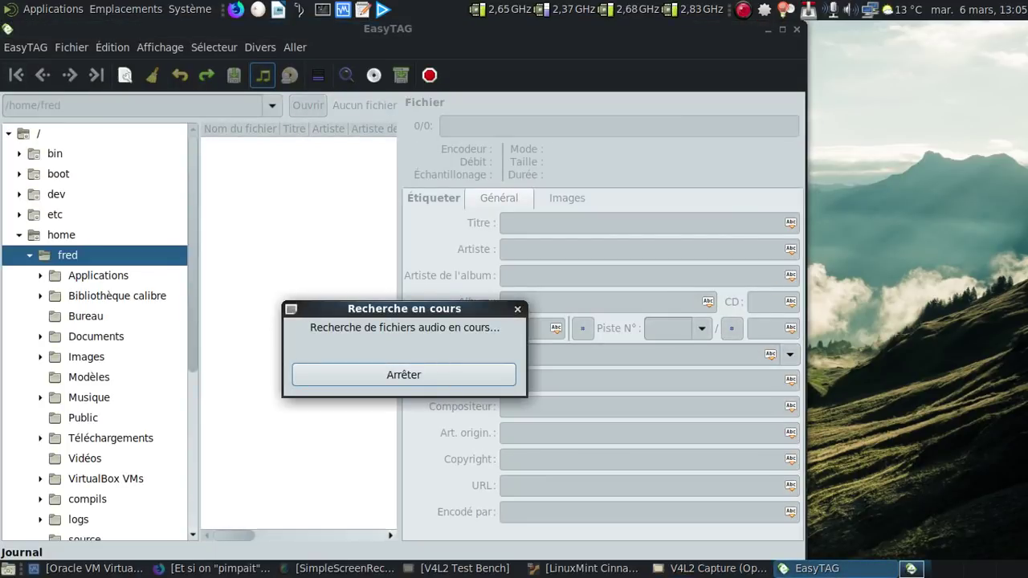
{"action": "left_click", "coordinate": [438, 373]}
{"action": "left_click", "coordinate": [796, 30]}
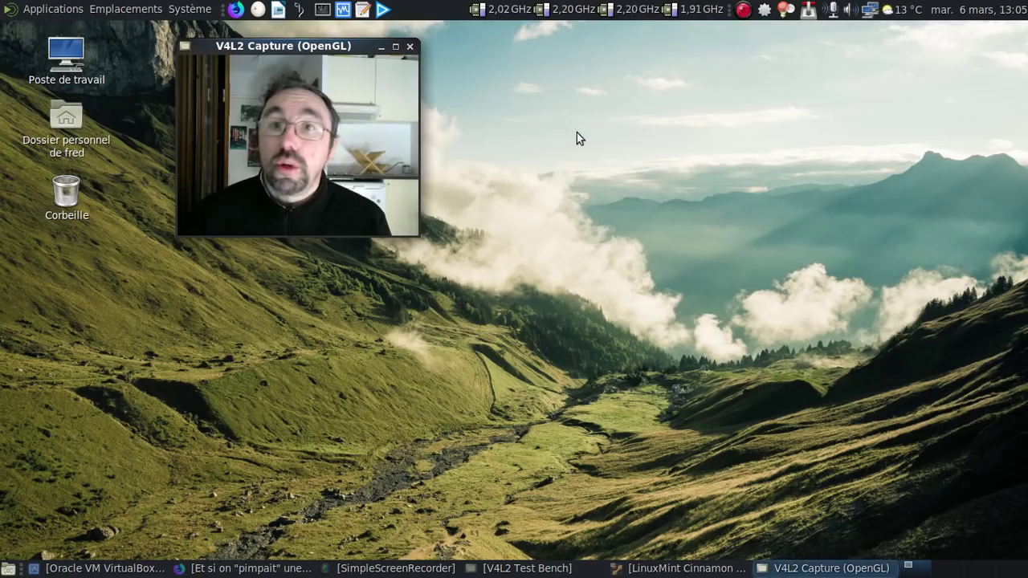
{"action": "left_click_drag", "start_coordinate": [265, 45], "coordinate": [108, 38]}
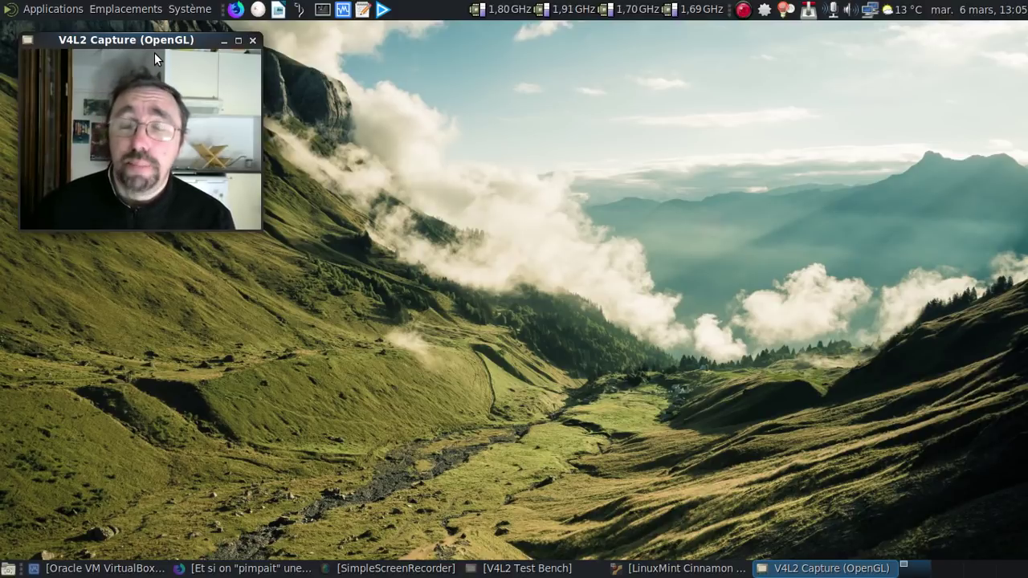
- Set Caja as the preferred file manager in MATE's system preferences and close the preferred applications settings
{"action": "left_click", "coordinate": [190, 10]}
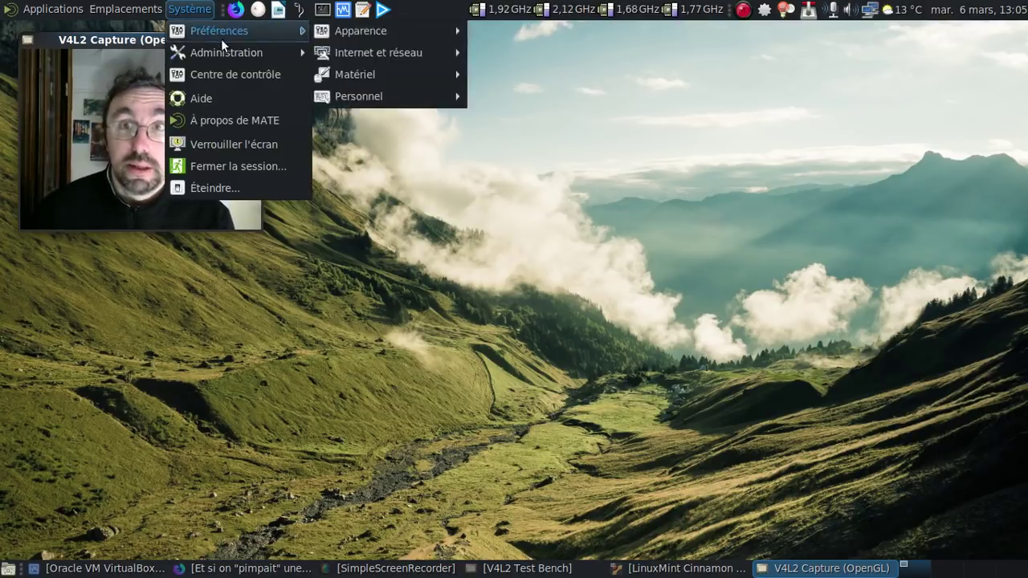
{"action": "mouse_move", "coordinate": [254, 53]}
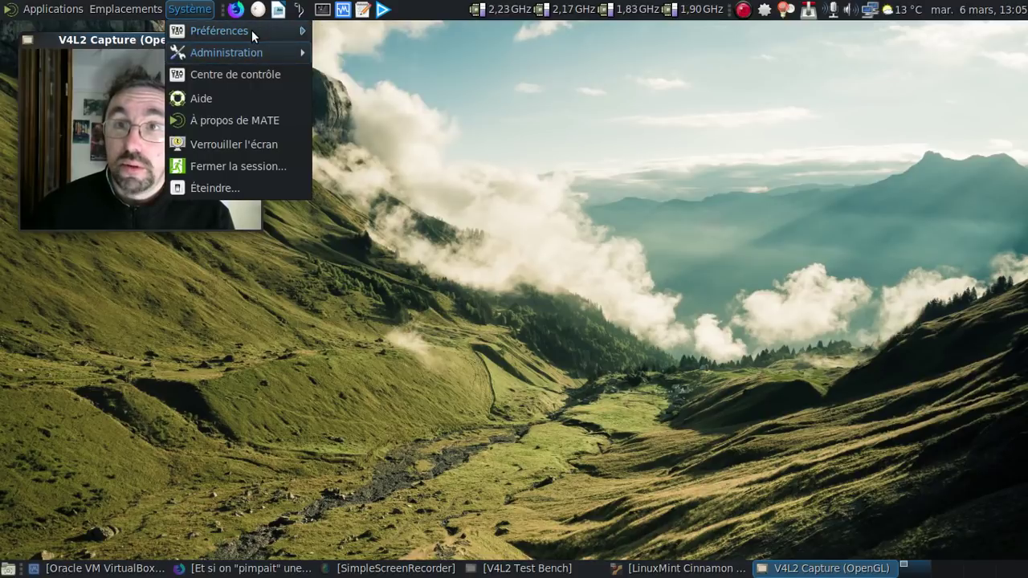
{"action": "mouse_move", "coordinate": [253, 30]}
{"action": "mouse_move", "coordinate": [373, 101]}
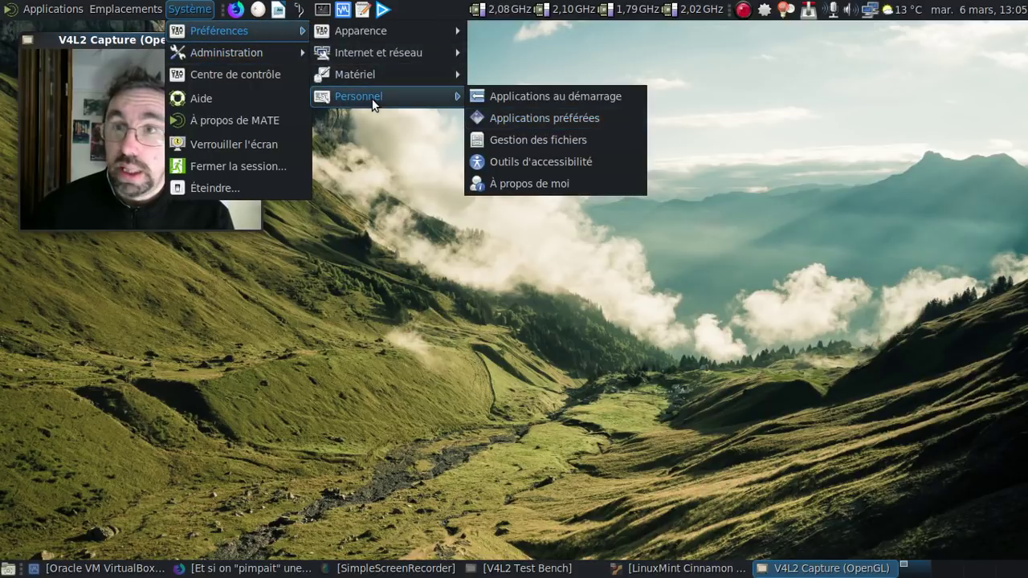
{"action": "left_click", "coordinate": [505, 117]}
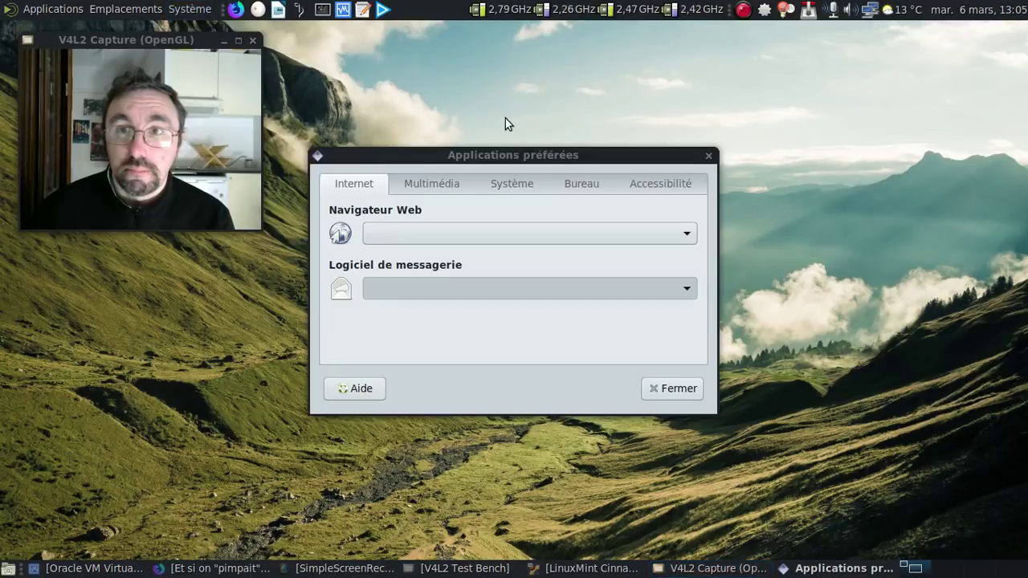
{"action": "left_click", "coordinate": [498, 176]}
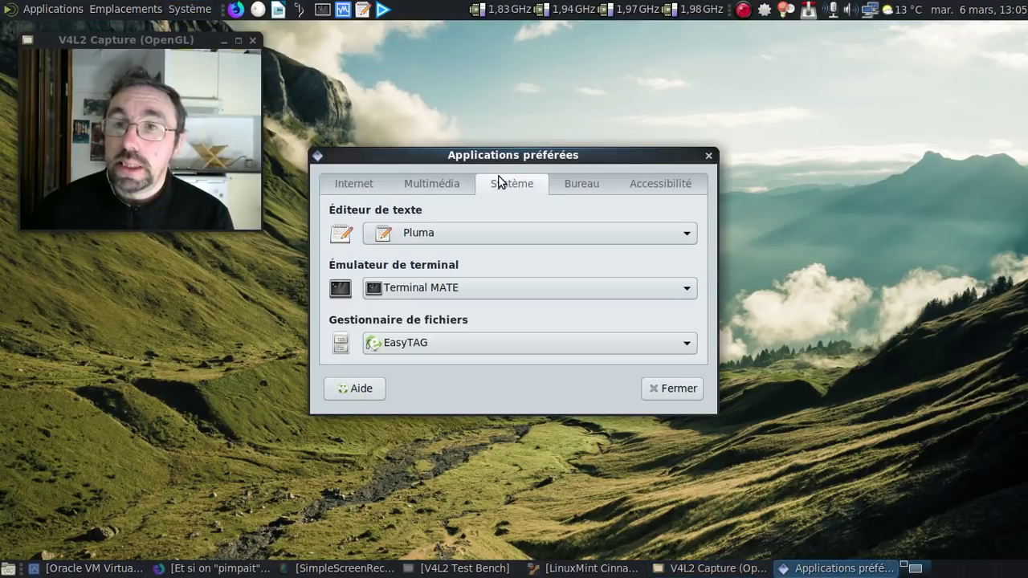
{"action": "left_click", "coordinate": [465, 341]}
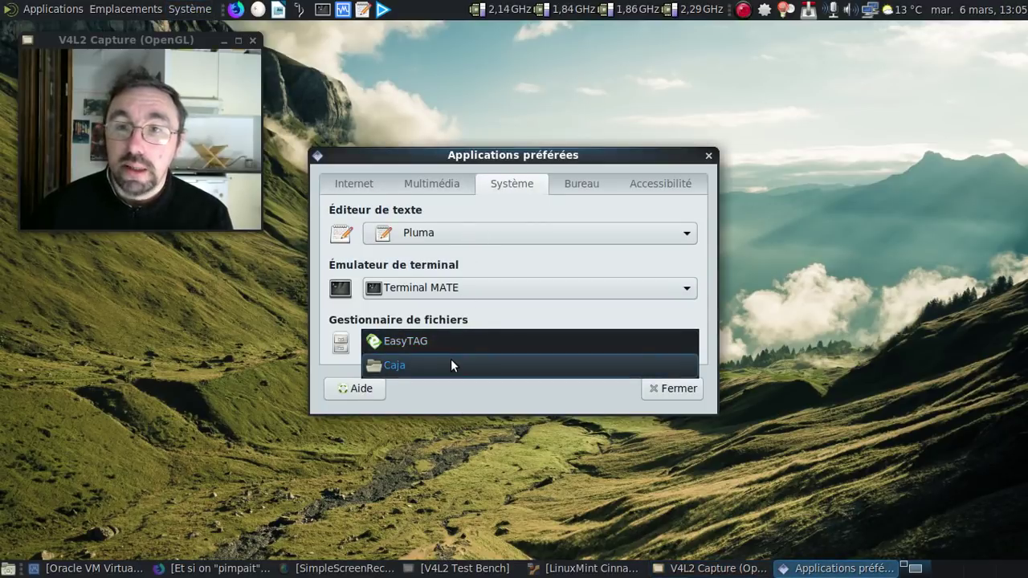
{"action": "left_click", "coordinate": [450, 362]}
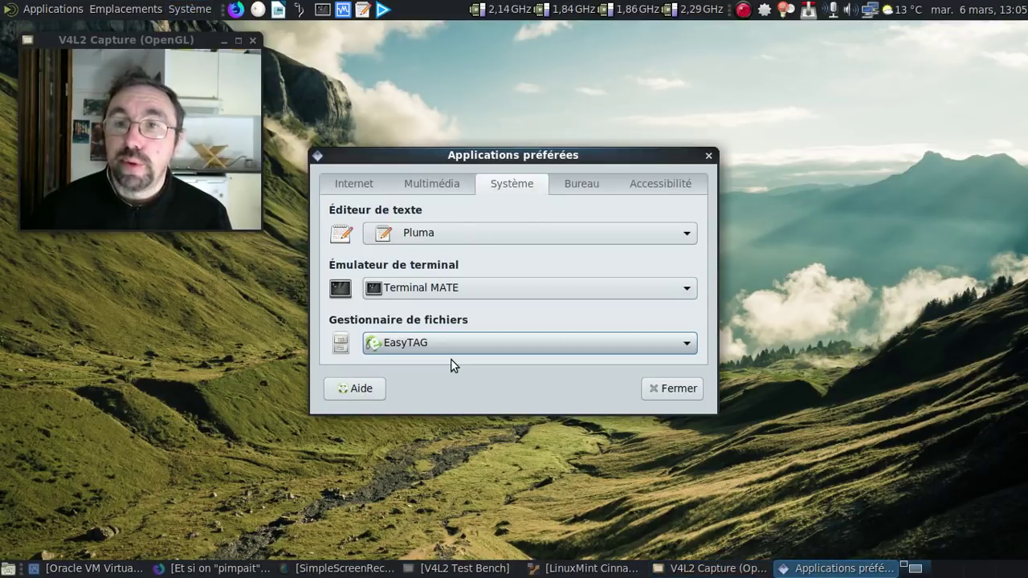
{"action": "left_click", "coordinate": [438, 182]}
{"action": "left_click", "coordinate": [506, 185]}
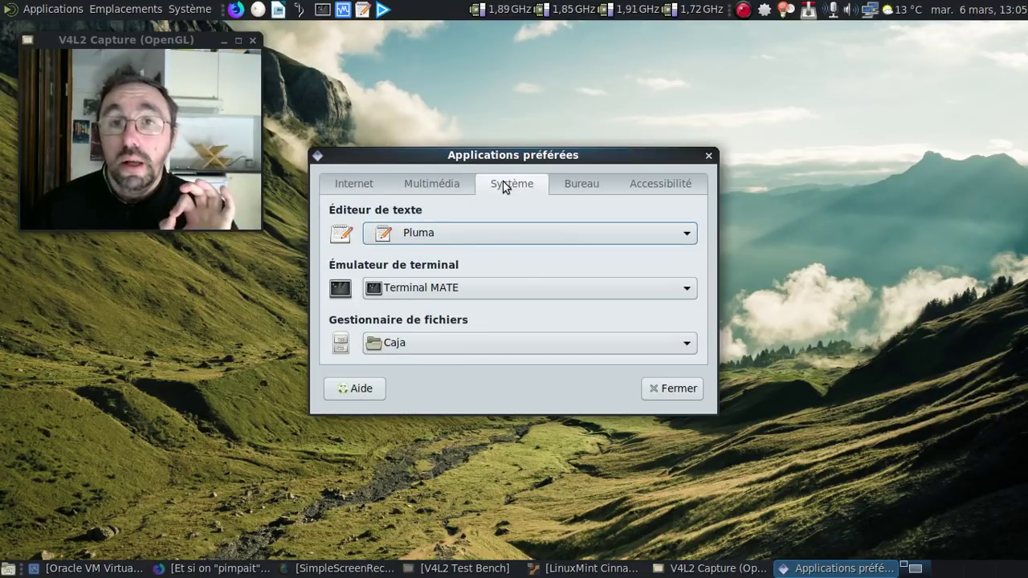
{"action": "left_click", "coordinate": [673, 393]}
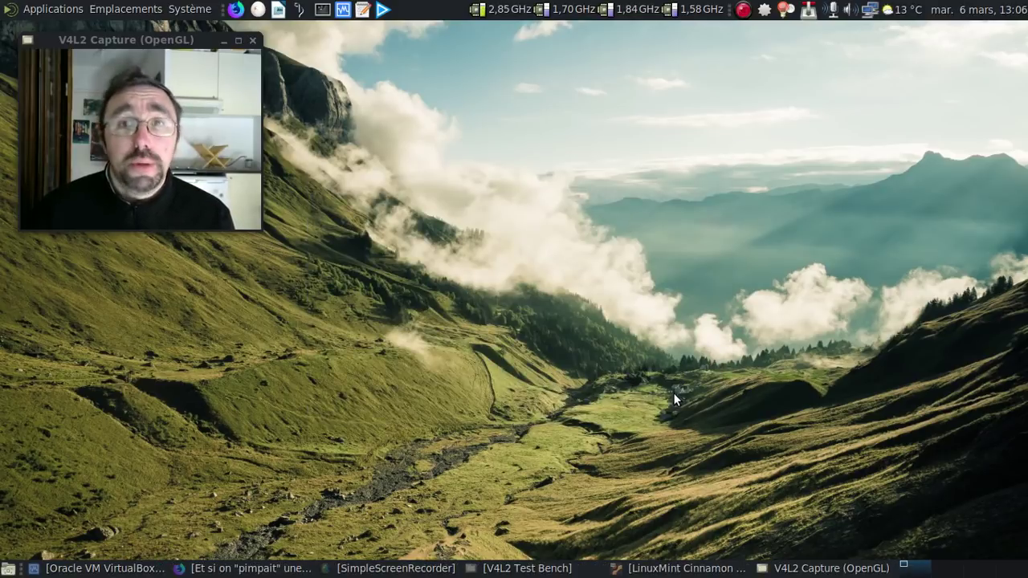
- Open the personal folder again to test the file manager choice, and close its window
{"action": "left_click", "coordinate": [120, 11]}
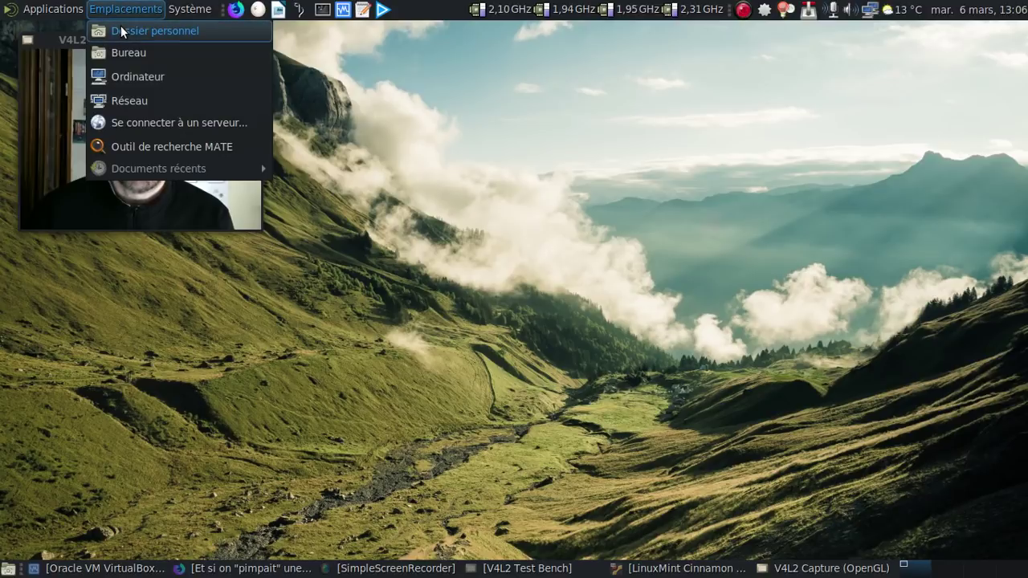
{"action": "left_click", "coordinate": [120, 28]}
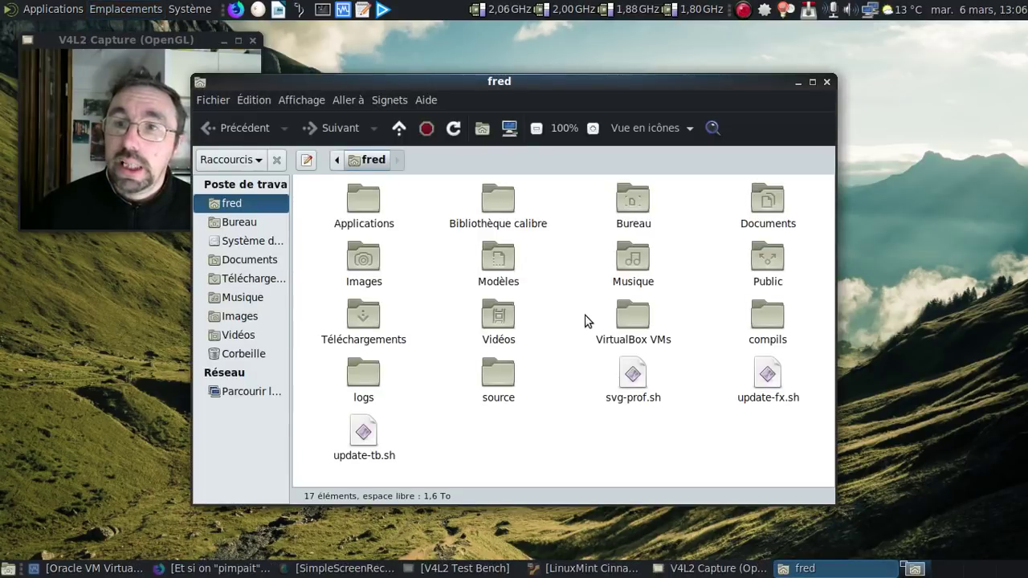
{"action": "left_click", "coordinate": [826, 82]}
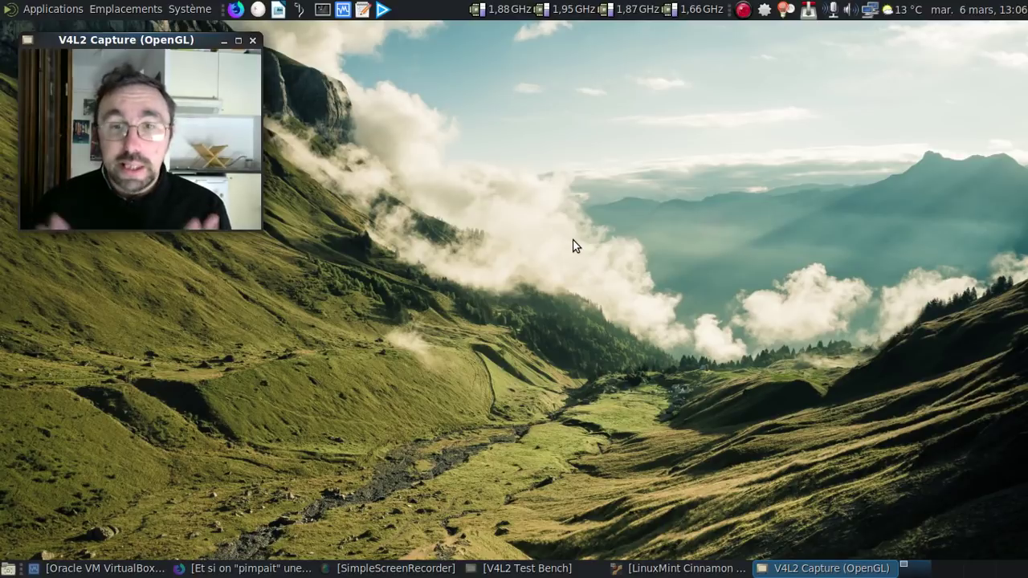
- Bring up the VirtualBox manager and shut down the LinuxMint Cinnamon 18.3 virtual machine
{"action": "left_click", "coordinate": [88, 568]}
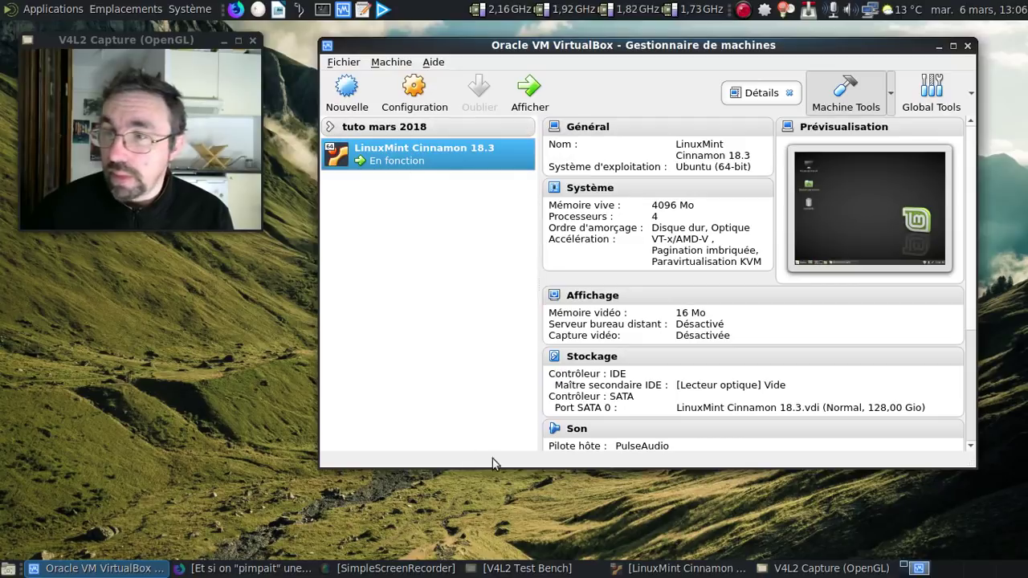
{"action": "left_click", "coordinate": [682, 567]}
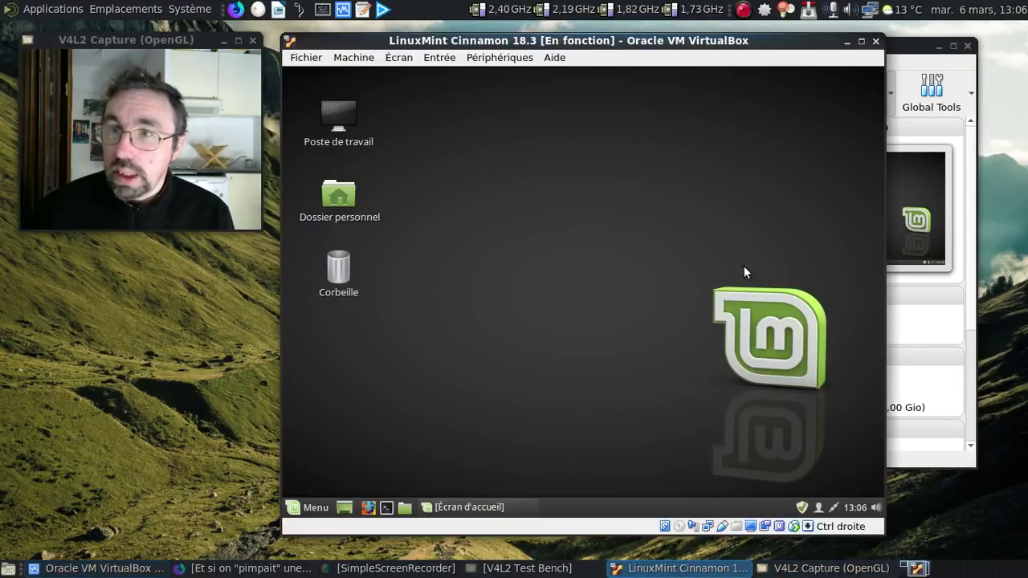
{"action": "left_click", "coordinate": [875, 41]}
{"action": "left_click", "coordinate": [598, 293]}
{"action": "left_click", "coordinate": [663, 318]}
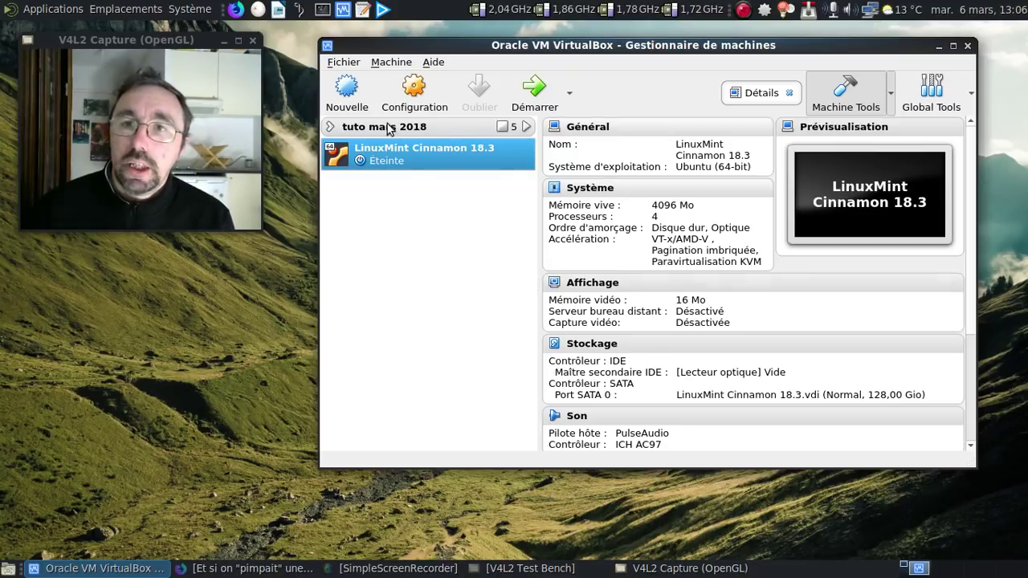
- Expand the "tuto mars 2018" machine group and start the Arch Gnome virtual machine, booting into its system
{"action": "left_click", "coordinate": [329, 128]}
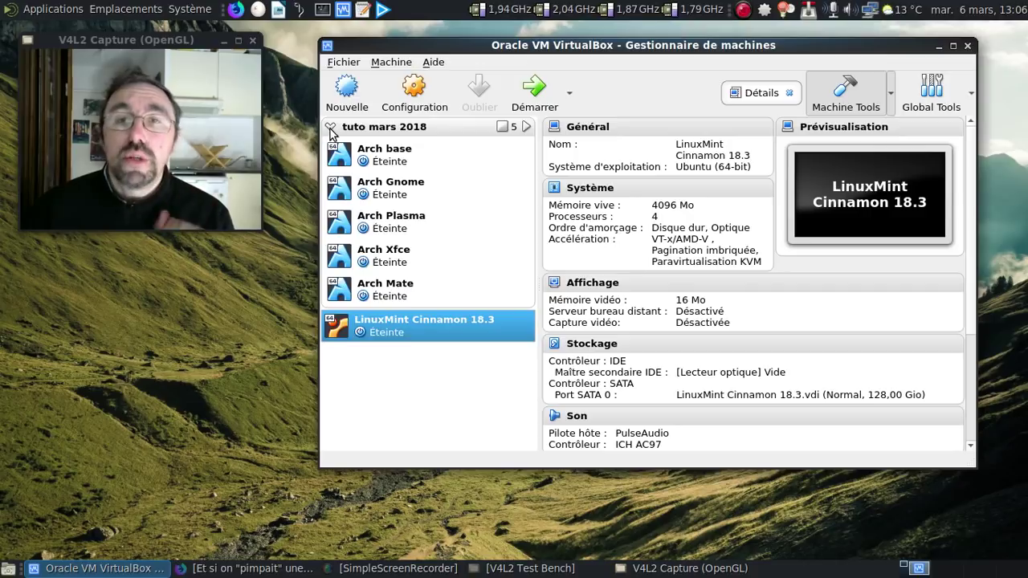
{"action": "left_click", "coordinate": [423, 185]}
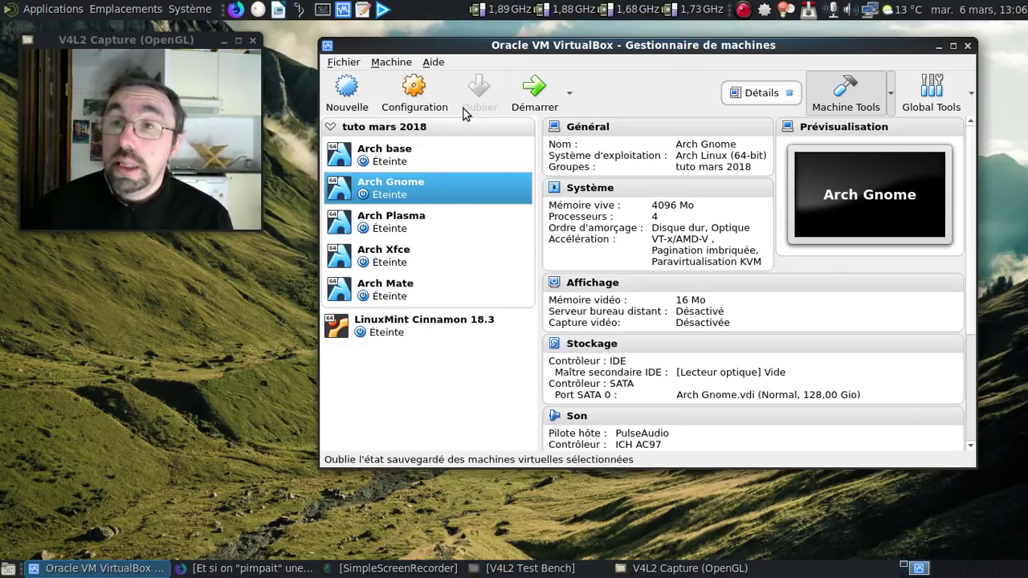
{"action": "left_click", "coordinate": [530, 97]}
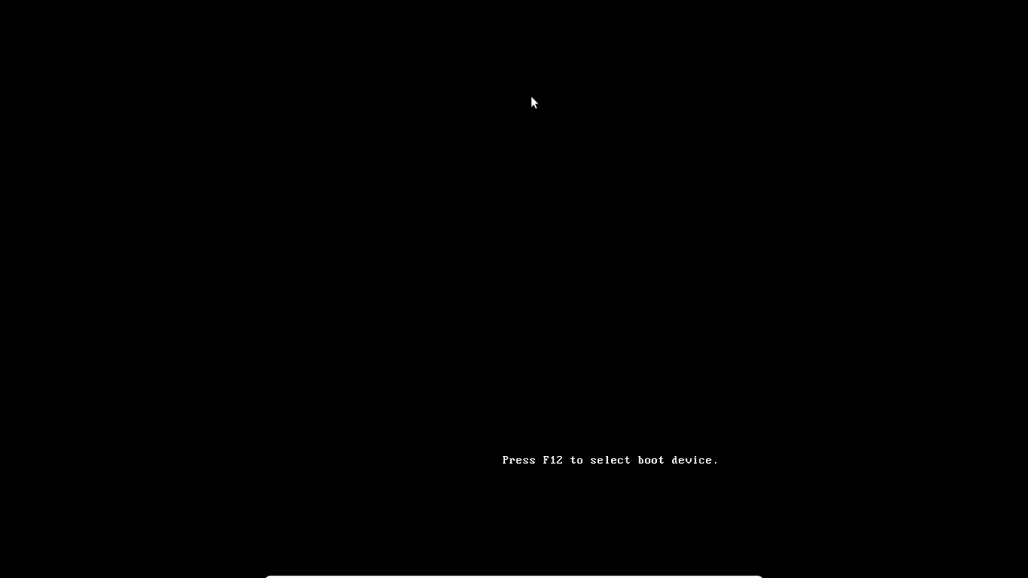
{"action": "key", "text": "Return"}
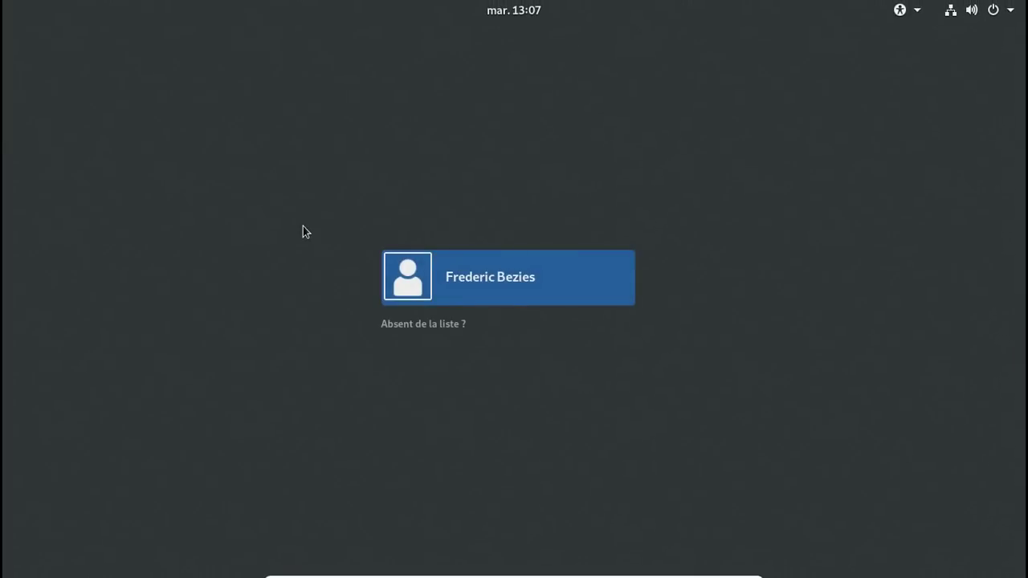
- Log in to the GNOME session by entering the account password
{"action": "key", "text": "Return"}
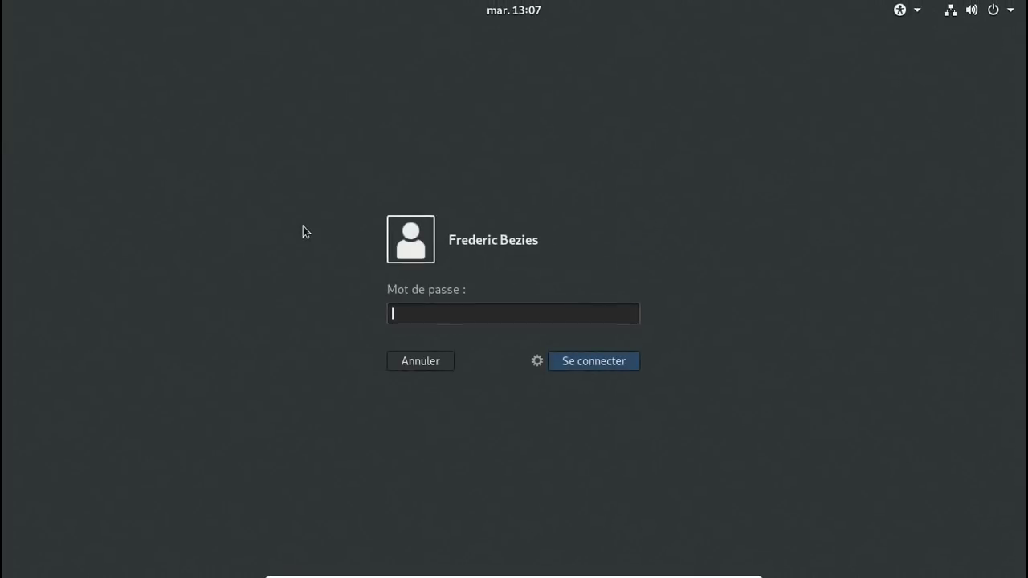
{"action": "type", "text": "********"}
{"action": "key", "text": "Return"}
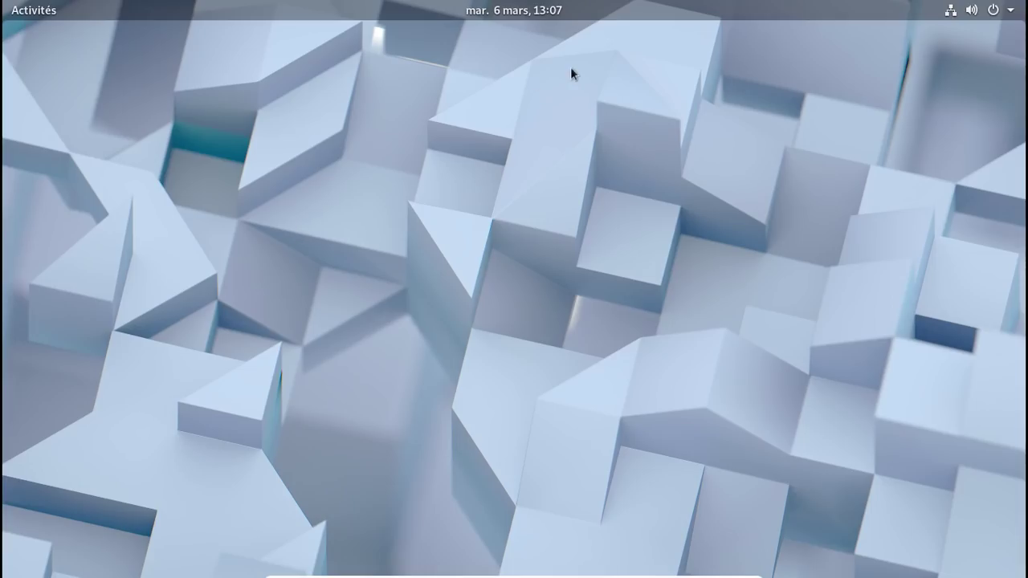
- Examine the default applications in the details section of GNOME's settings for a file manager choice, and close the settings
{"action": "left_click", "coordinate": [1001, 6]}
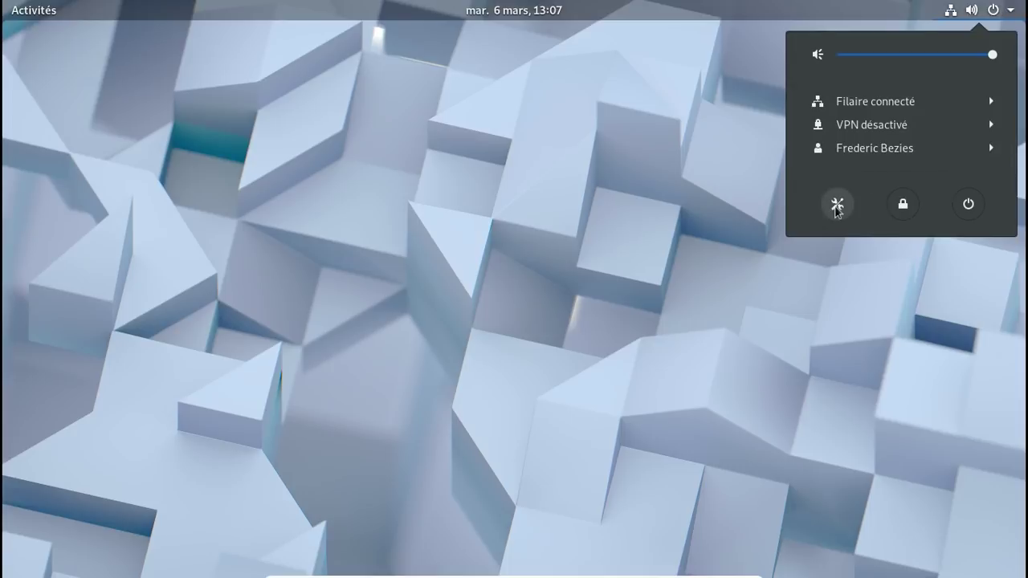
{"action": "left_click", "coordinate": [836, 205]}
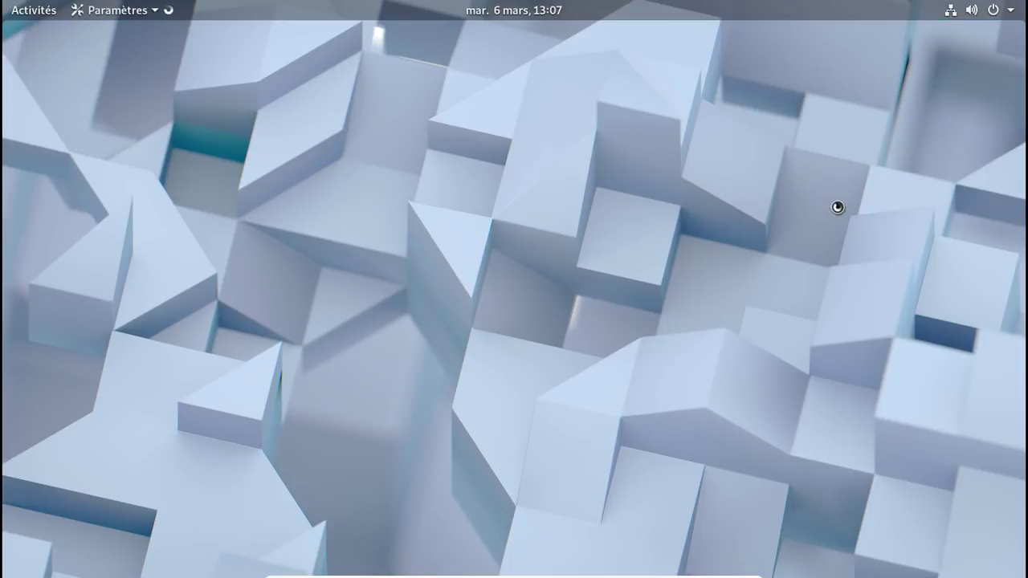
{"action": "scroll", "coordinate": [287, 264], "scroll_direction": "down", "scroll_amount": 1}
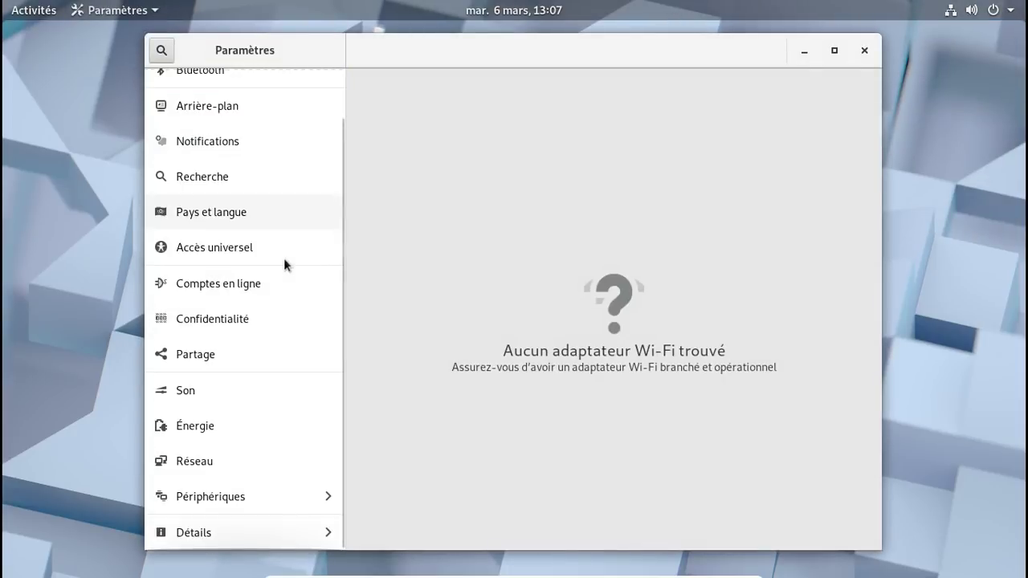
{"action": "left_click", "coordinate": [279, 545]}
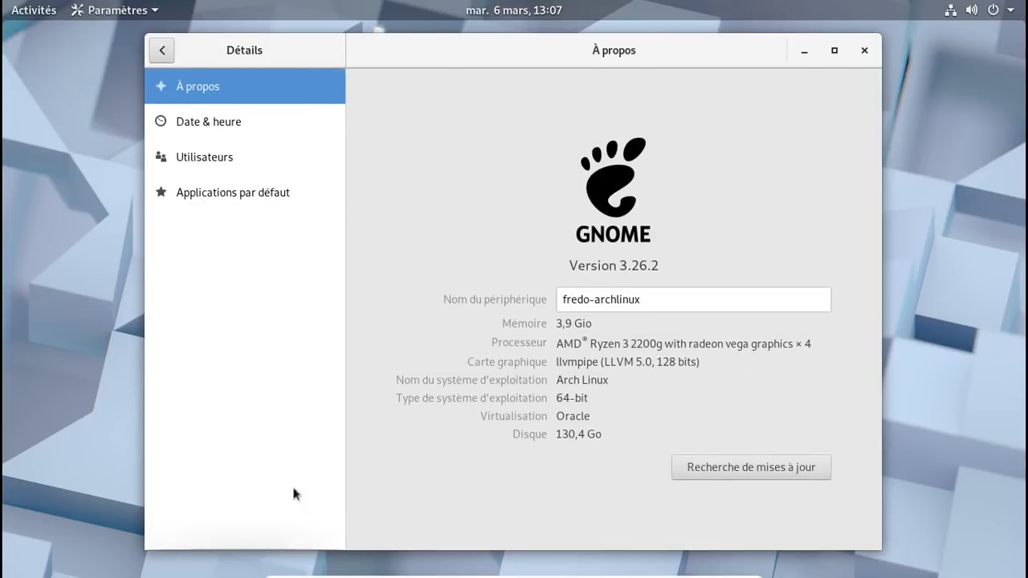
{"action": "left_click", "coordinate": [282, 191]}
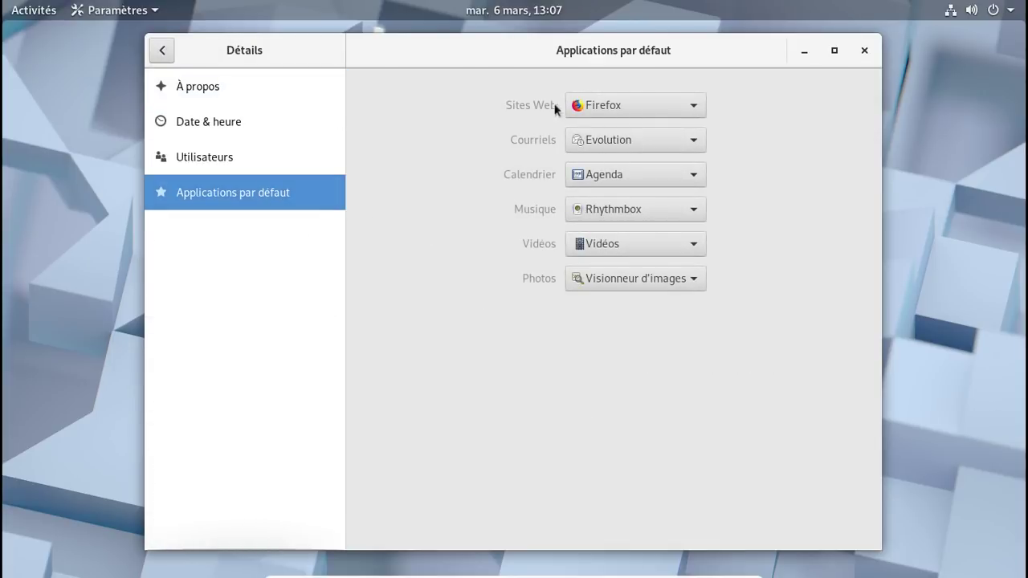
{"action": "left_click", "coordinate": [643, 107]}
{"action": "left_click", "coordinate": [643, 106]}
{"action": "left_click", "coordinate": [864, 50]}
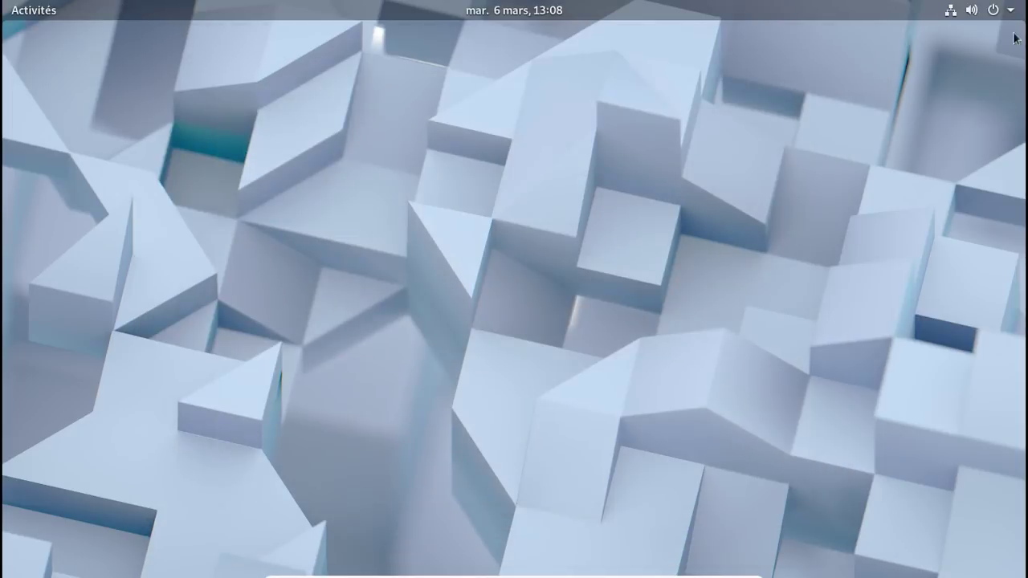
- Shut down the Arch Gnome virtual machine from its desktop session
{"action": "left_click", "coordinate": [994, 9]}
{"action": "left_click", "coordinate": [963, 216]}
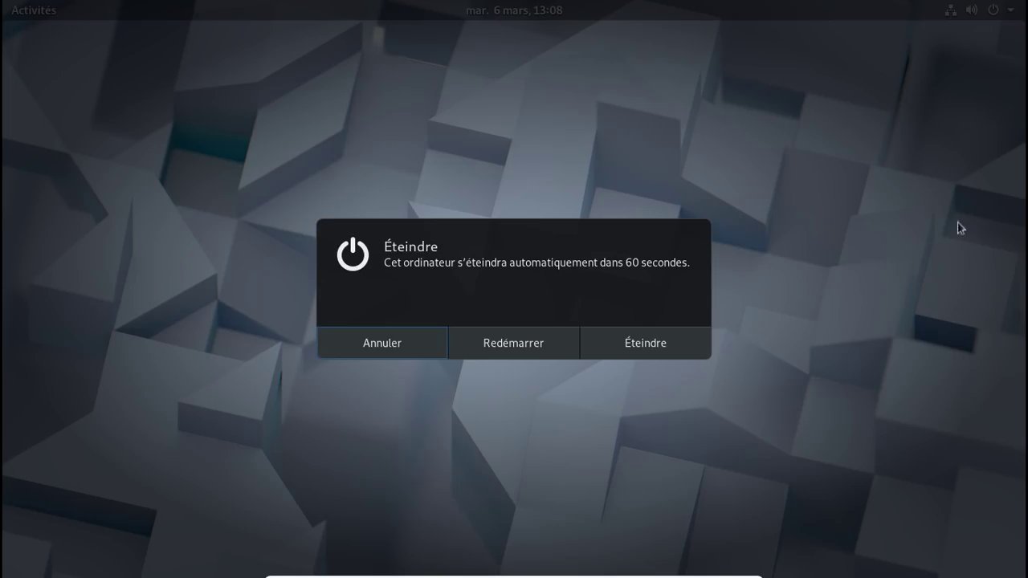
{"action": "left_click", "coordinate": [664, 356]}
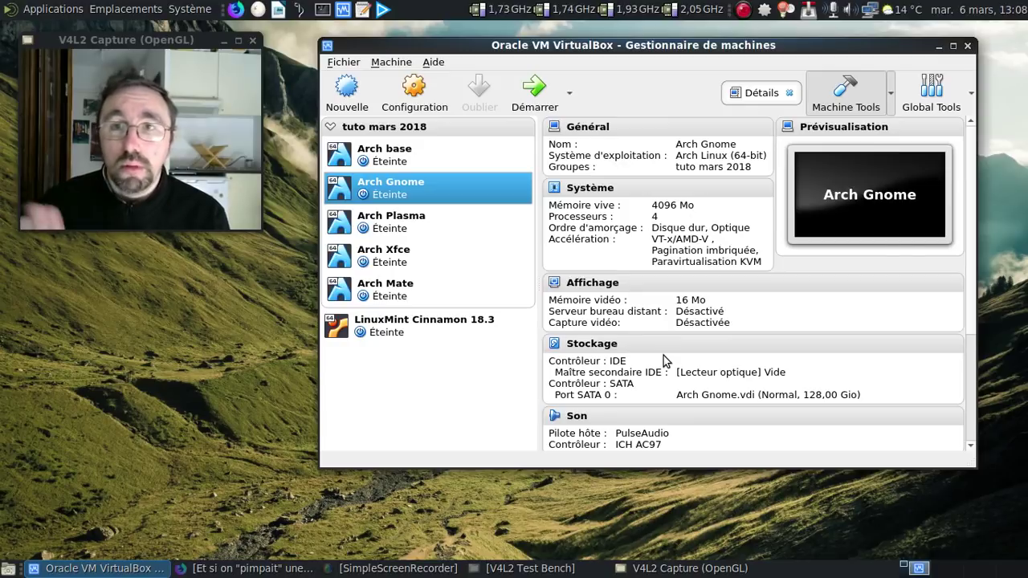
- Start the Arch Plasma virtual machine and boot its Arch Linux entry
{"action": "key", "text": "Down"}
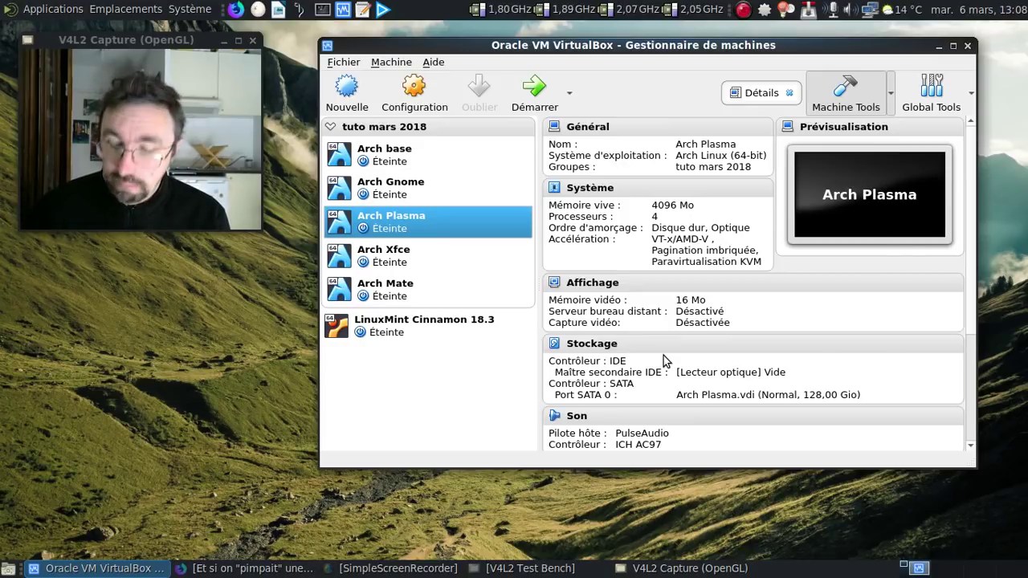
{"action": "key", "text": "Return"}
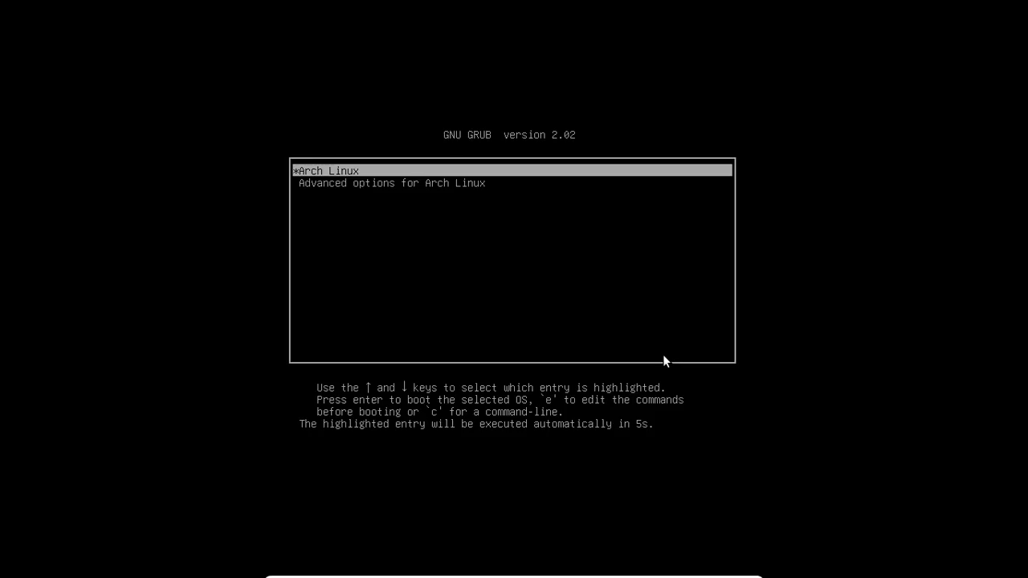
{"action": "key", "text": "Return"}
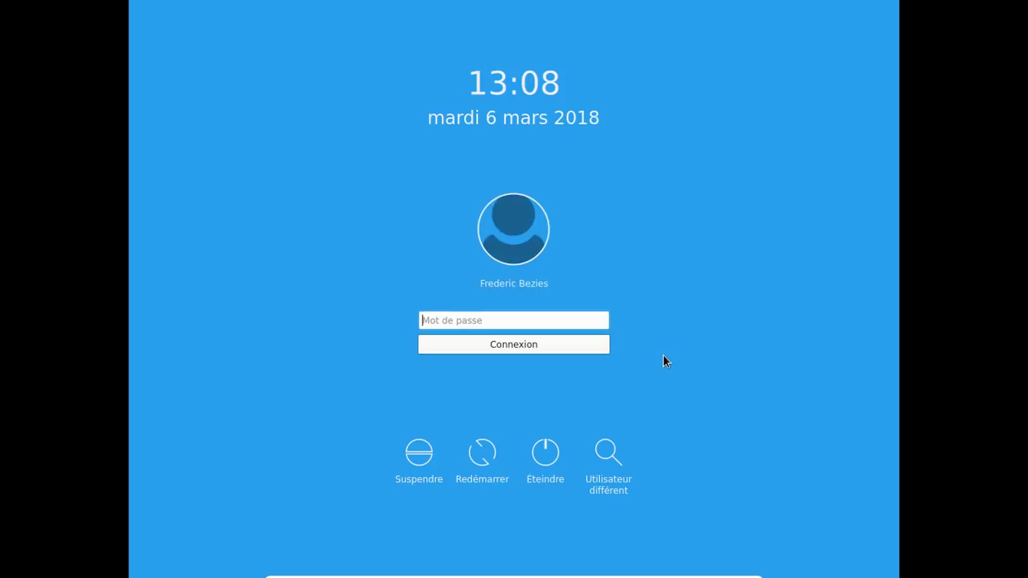
- Log in to the Plasma session with the account password, re-entering it if needed, and dismiss the network connection notification
{"action": "type", "text": "•••••••"}
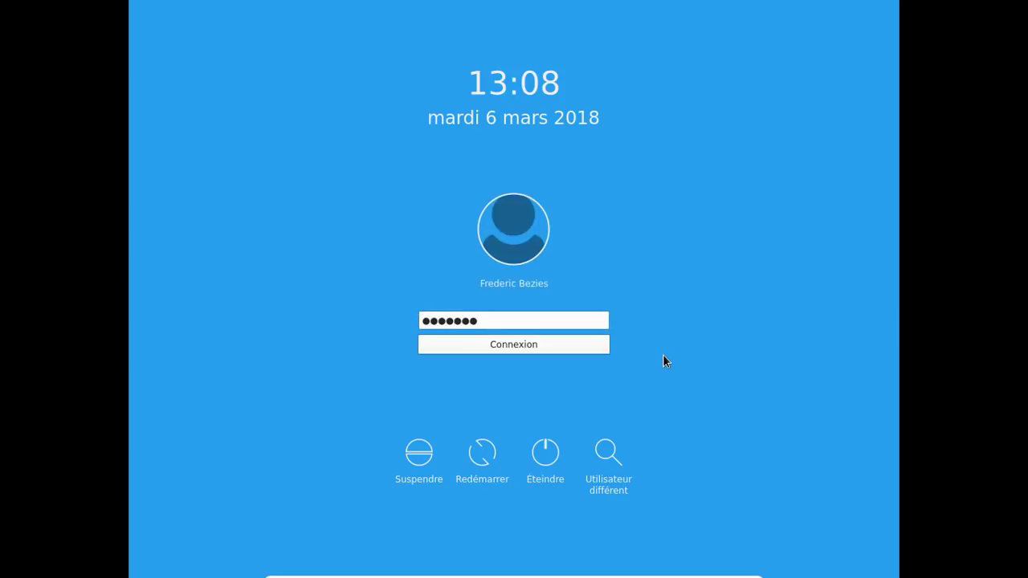
{"action": "key", "text": "Return"}
{"action": "type", "text": "•••"}
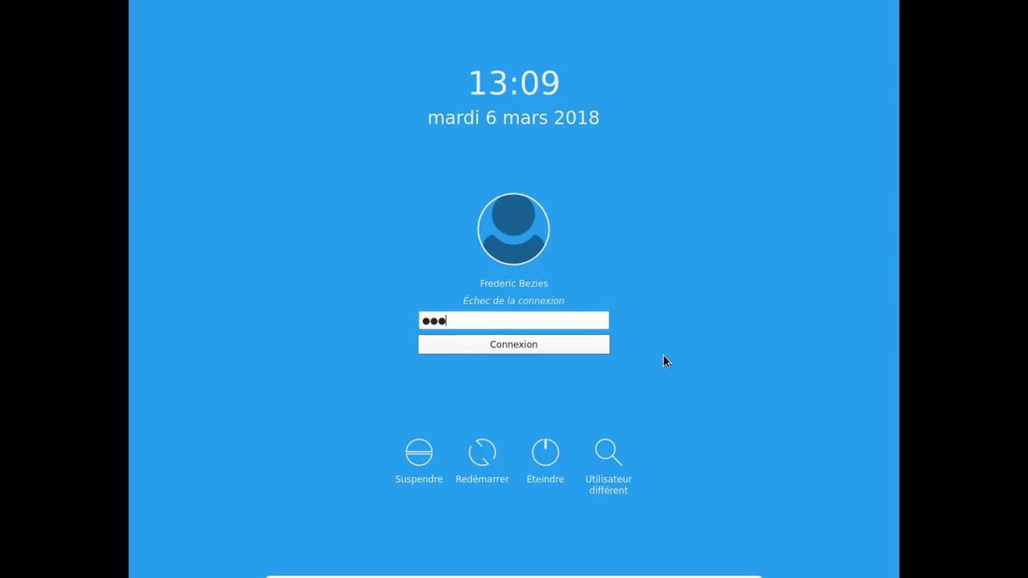
{"action": "type", "text": "••••"}
{"action": "key", "text": "Return"}
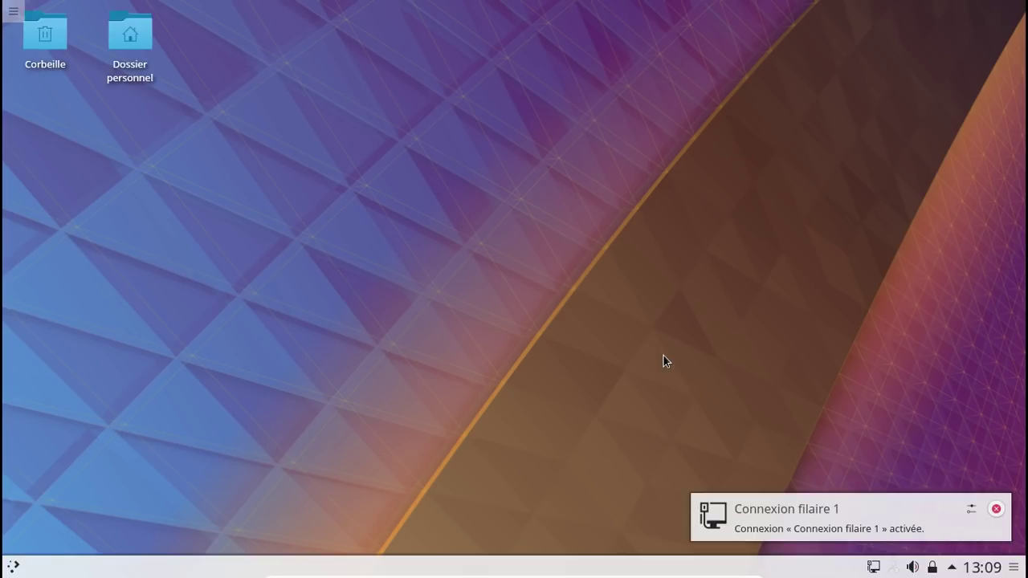
{"action": "left_click", "coordinate": [996, 508]}
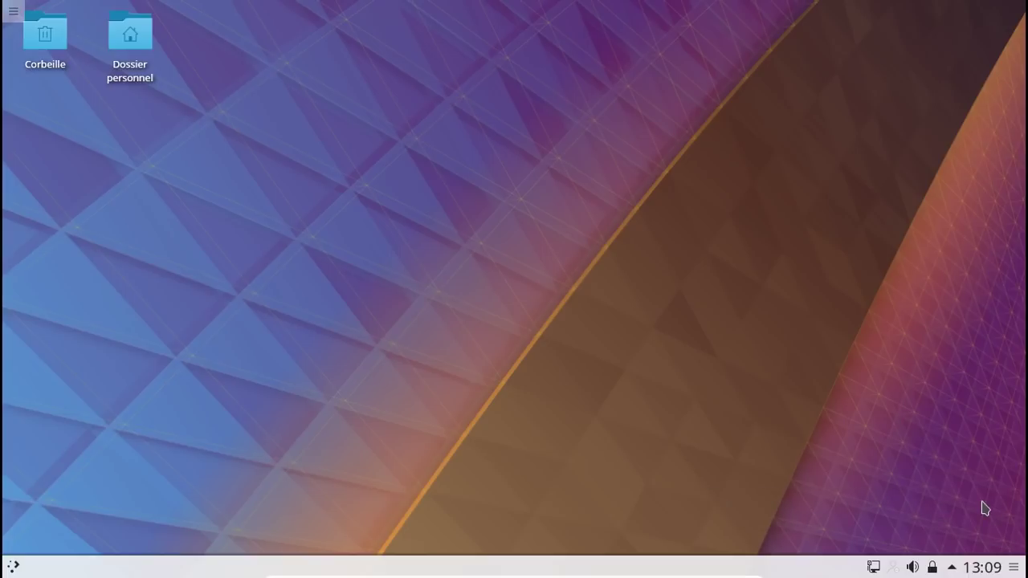
- Open Plasma's system settings, move the window away from the desktop icons and display the default applications settings
{"action": "left_click", "coordinate": [12, 567]}
{"action": "left_click", "coordinate": [149, 207]}
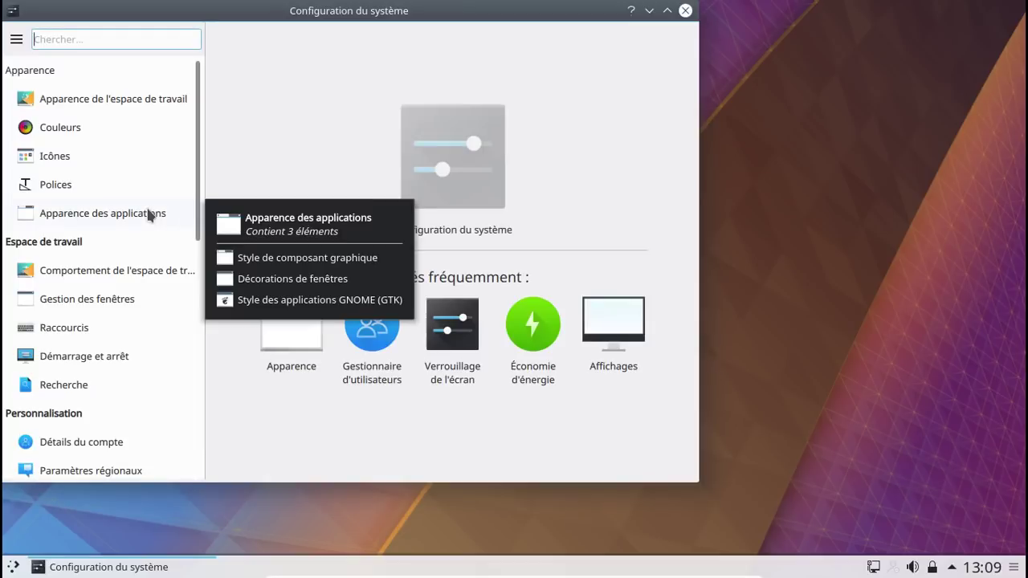
{"action": "left_click_drag", "start_coordinate": [398, 12], "coordinate": [571, 32]}
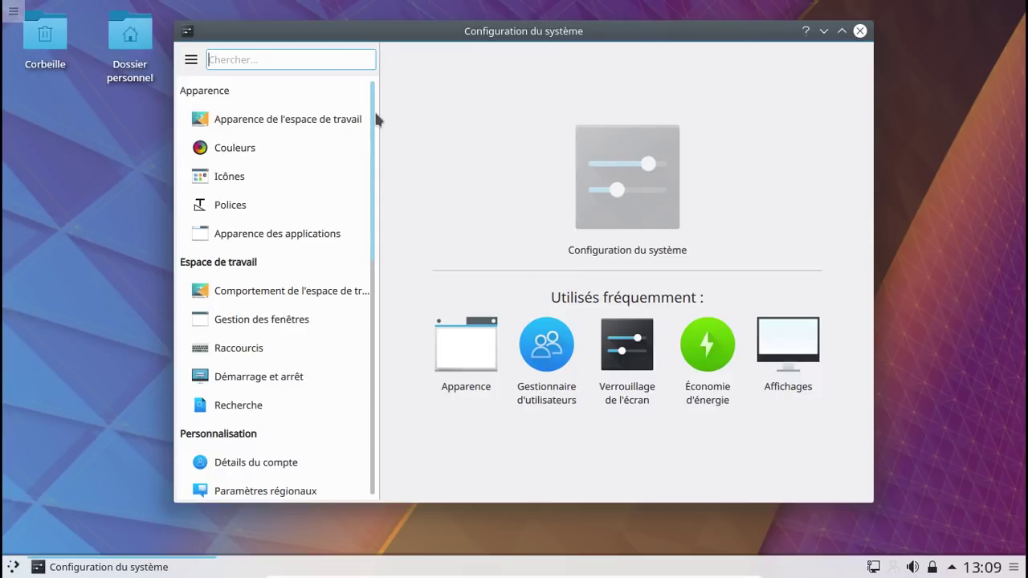
{"action": "left_click_drag", "start_coordinate": [374, 121], "coordinate": [376, 213]}
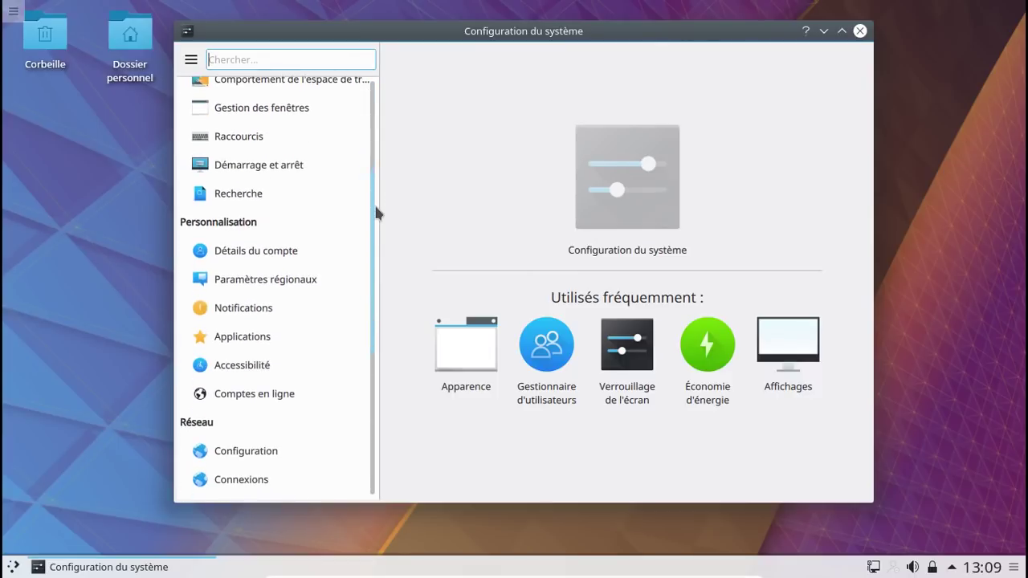
{"action": "left_click", "coordinate": [275, 338]}
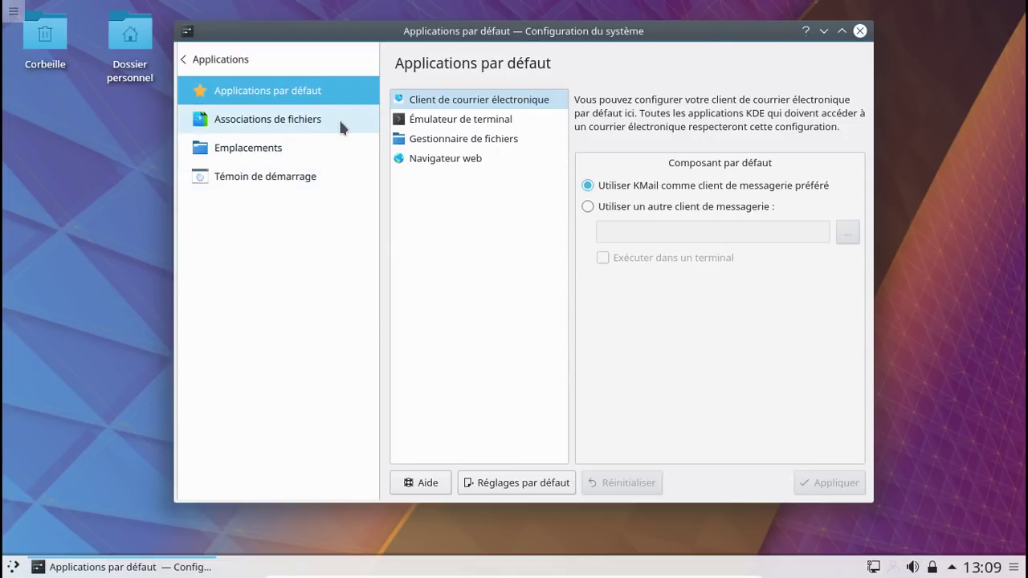
- Review the file associations and the default terminal, file manager and web browser choices, and close the system settings
{"action": "left_click", "coordinate": [338, 119]}
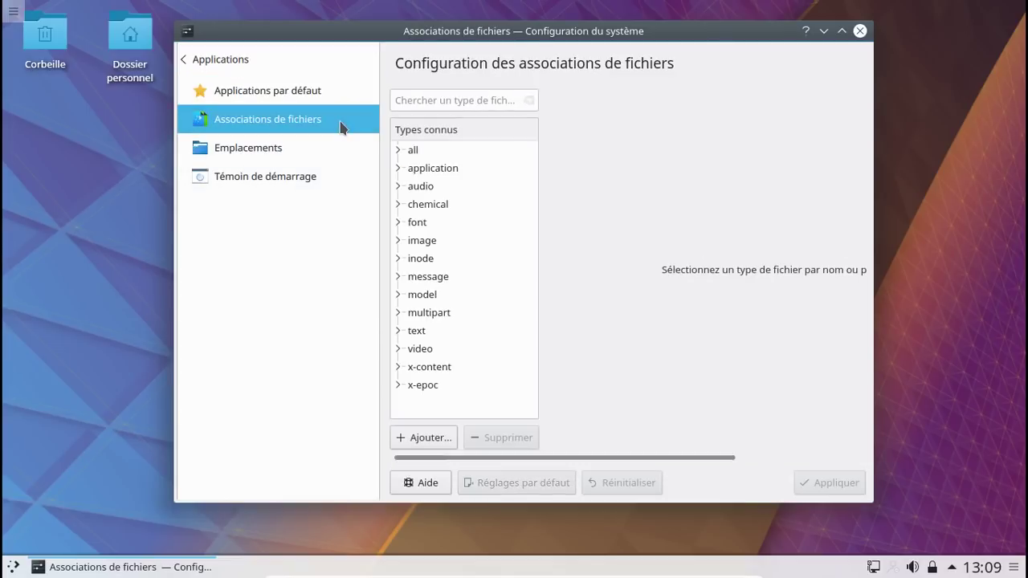
{"action": "left_click", "coordinate": [287, 101]}
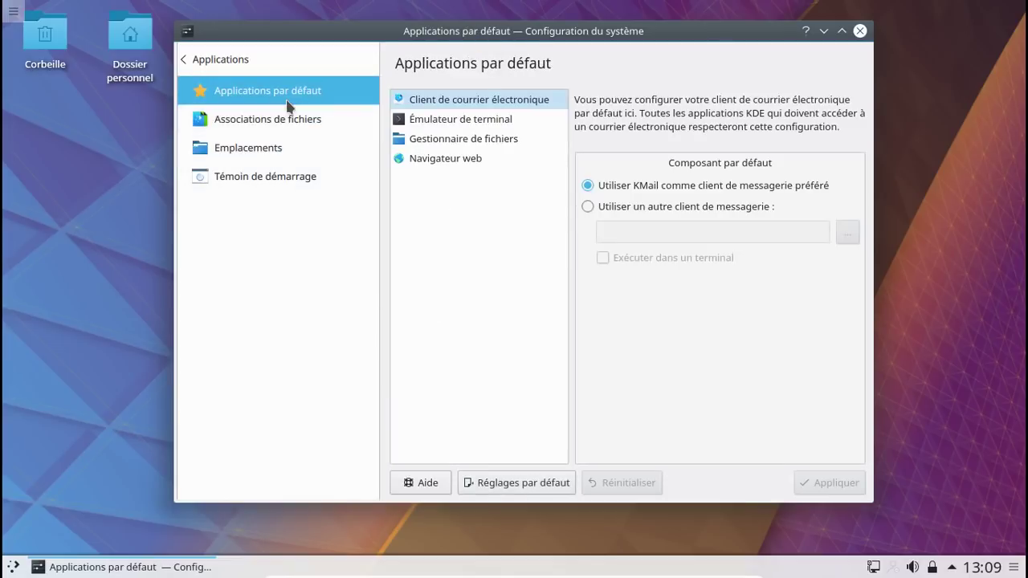
{"action": "left_click", "coordinate": [449, 117]}
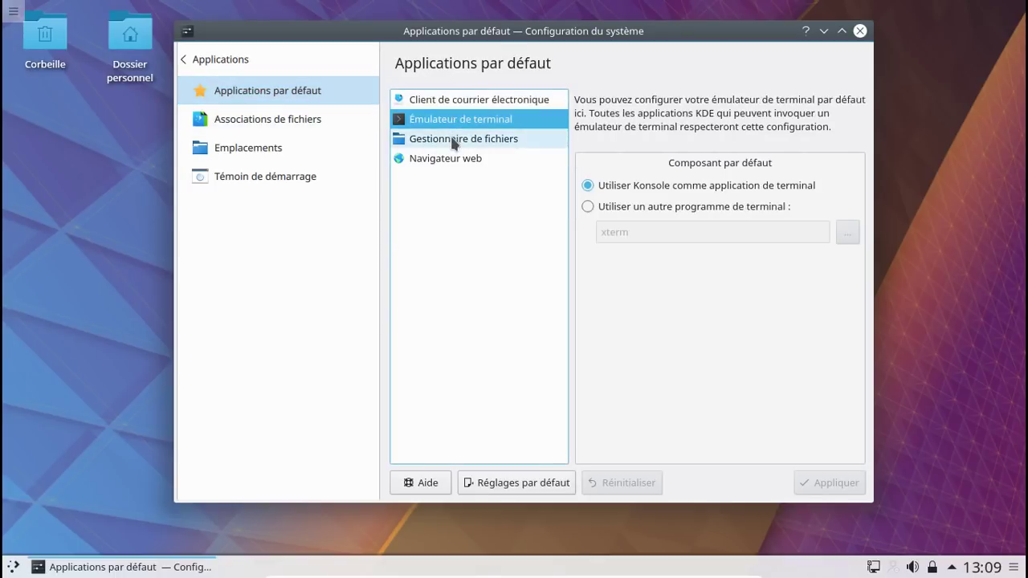
{"action": "left_click", "coordinate": [452, 142]}
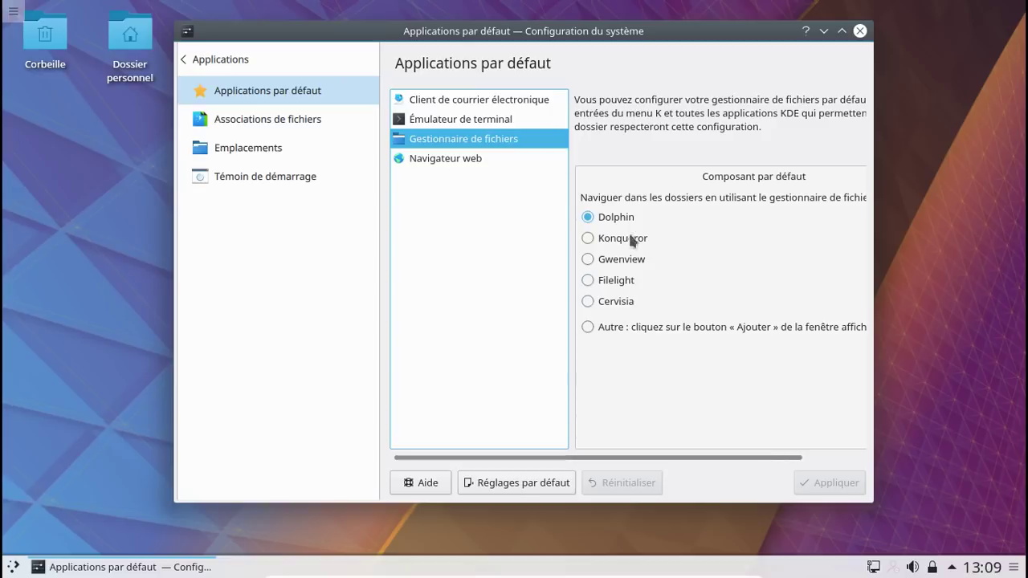
{"action": "left_click", "coordinate": [475, 160]}
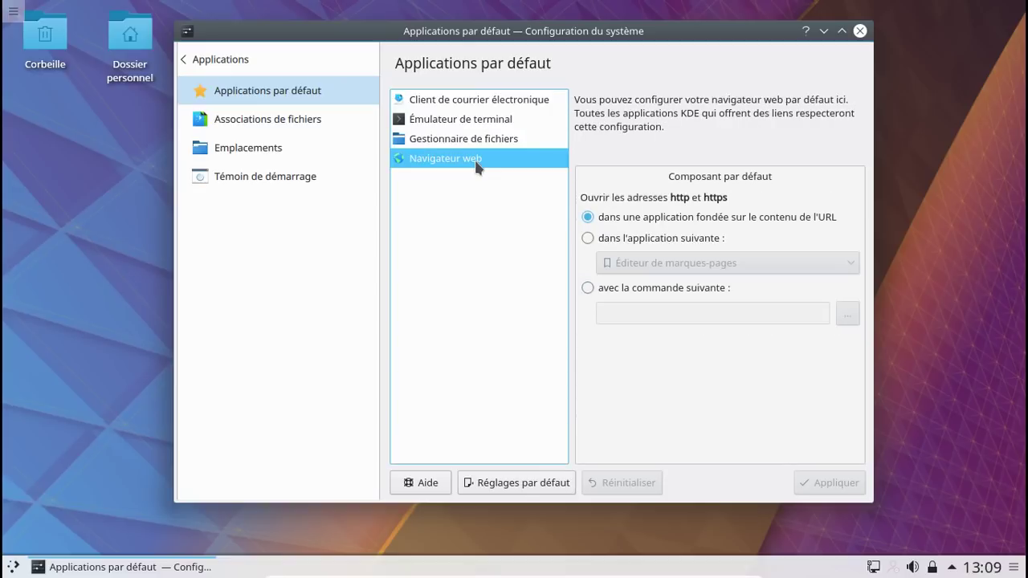
{"action": "left_click", "coordinate": [857, 32]}
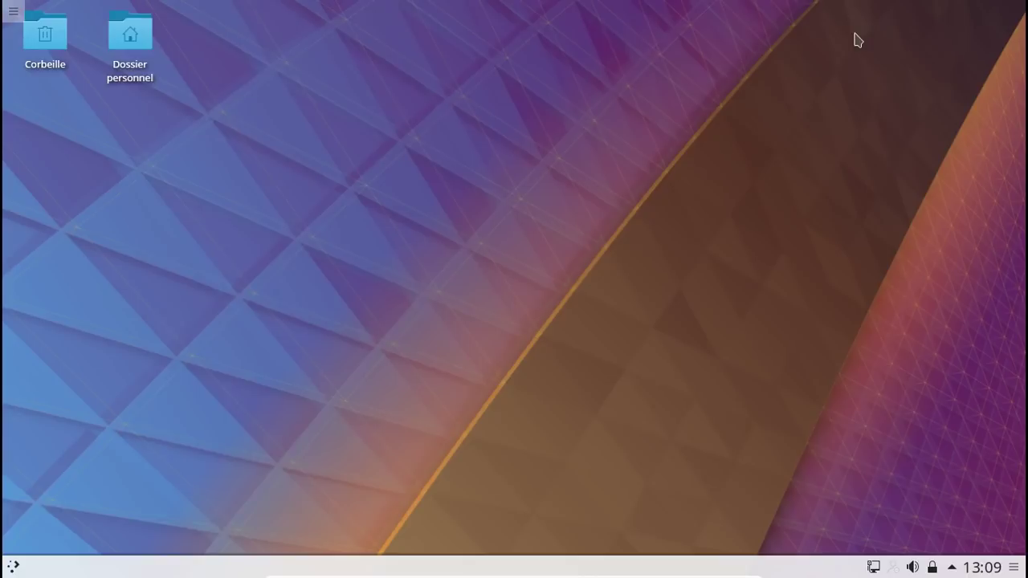
- Shut down the Arch Plasma virtual machine from its desktop session
{"action": "left_click", "coordinate": [11, 567]}
{"action": "left_click", "coordinate": [321, 514]}
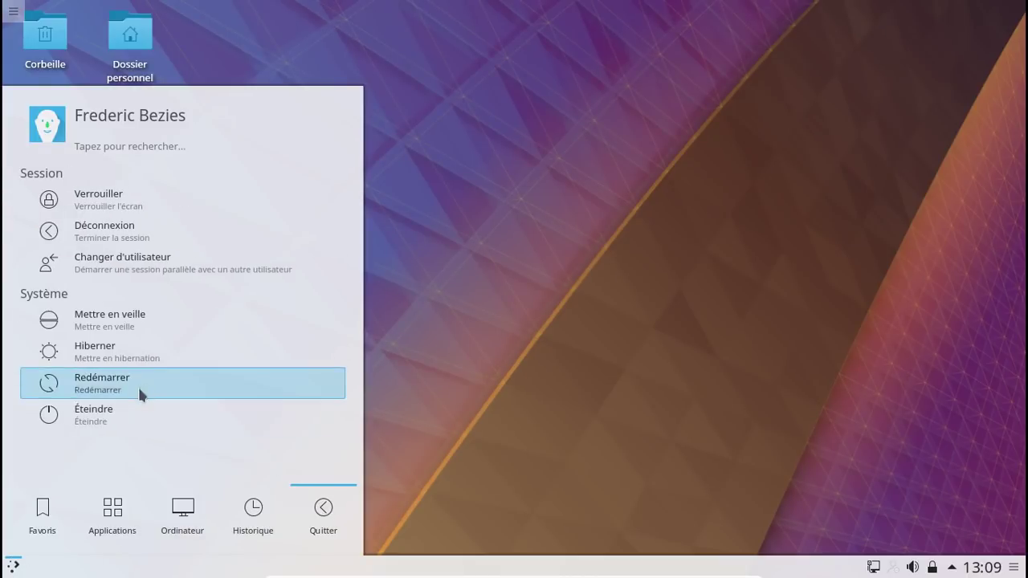
{"action": "left_click", "coordinate": [126, 410]}
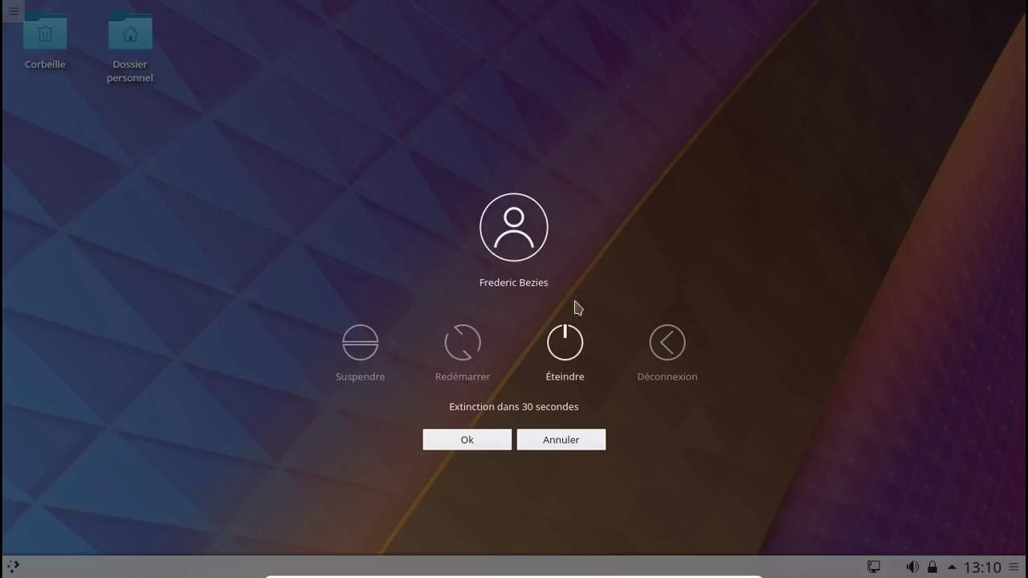
{"action": "left_click", "coordinate": [579, 346]}
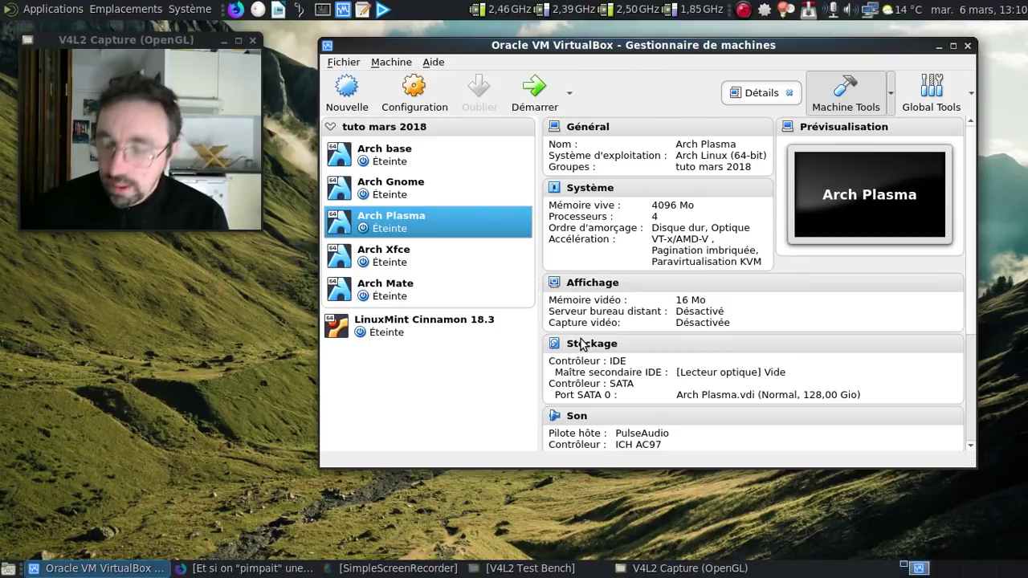
- Start the Arch Xfce virtual machine, boot Arch Linux and log in to the Xfce session with the account password
{"action": "key", "text": "Down"}
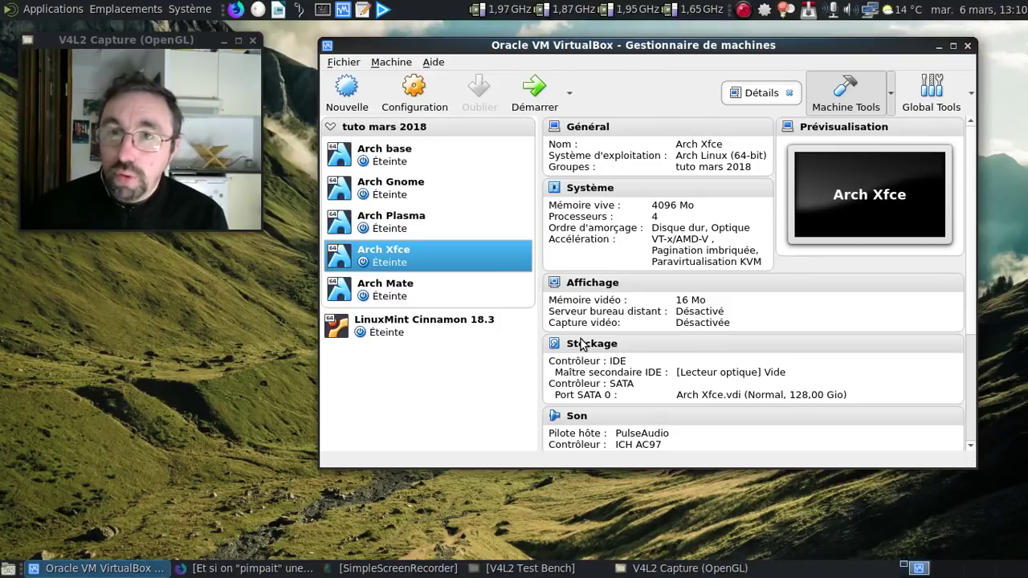
{"action": "key", "text": "Return"}
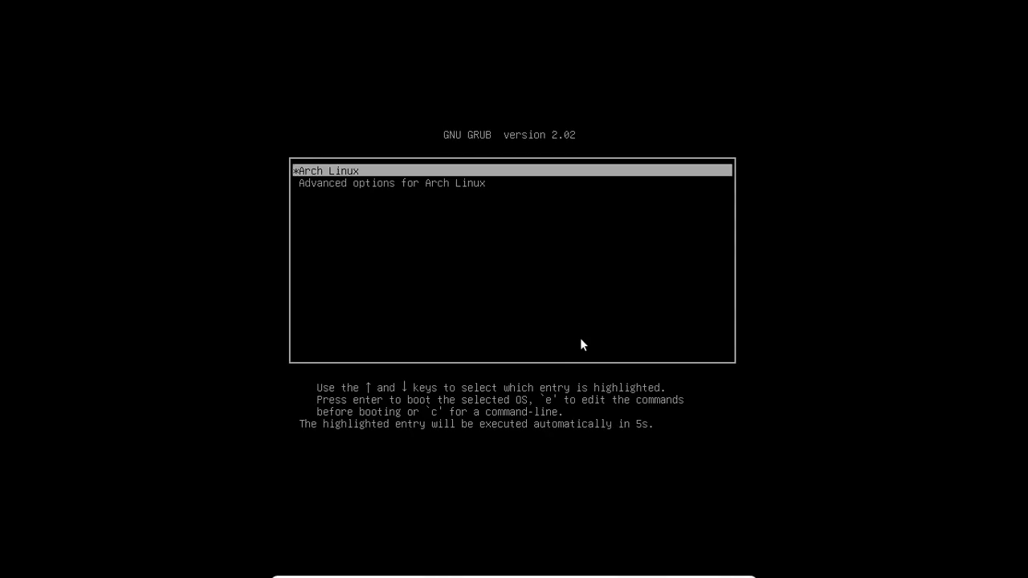
{"action": "key", "text": "Return"}
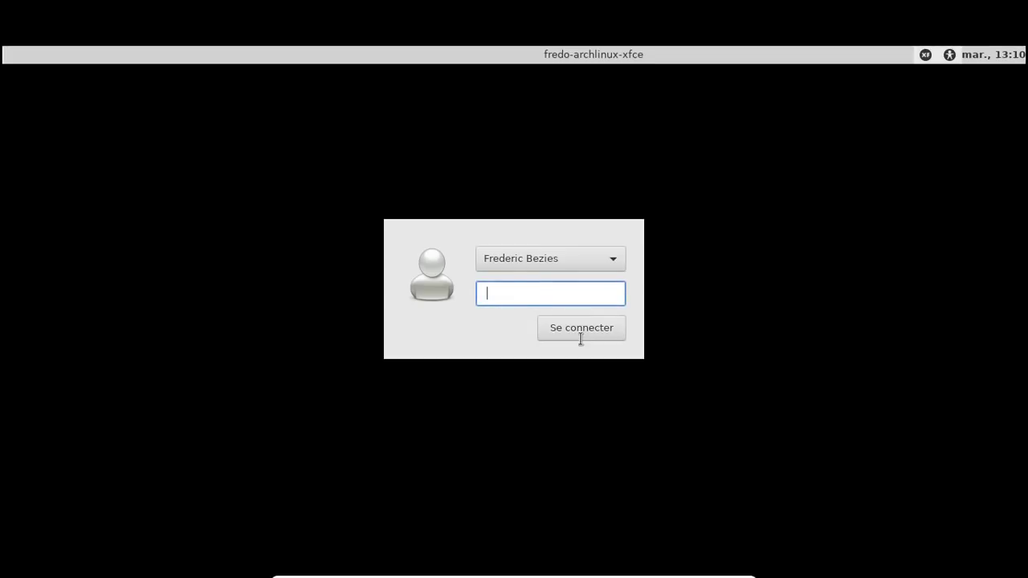
{"action": "type", "text": "********"}
{"action": "left_click", "coordinate": [580, 337]}
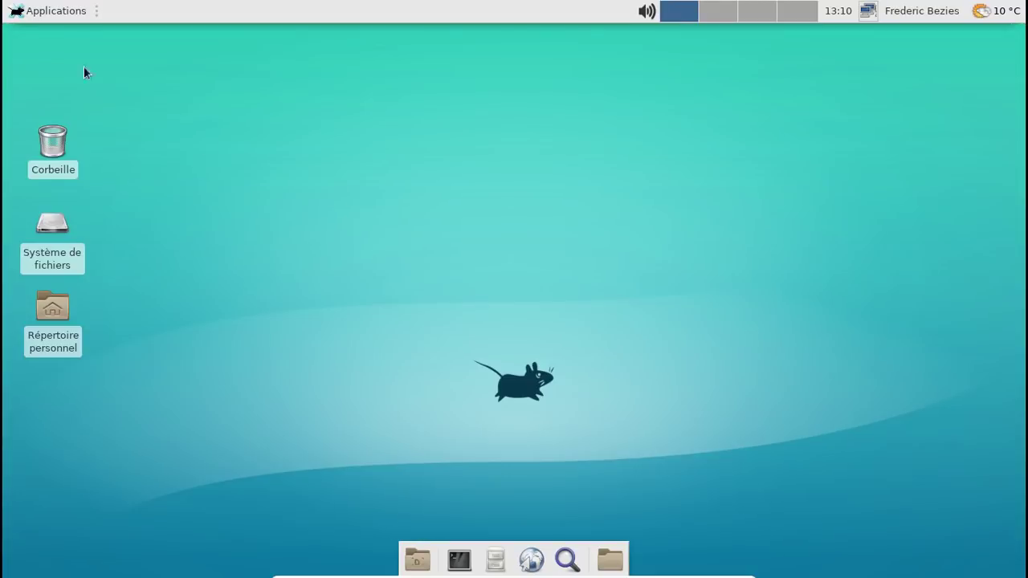
- Review the default web browser, mail client, file manager and terminal in Xfce's Applications favorites settings, and close the window
{"action": "left_click", "coordinate": [59, 16]}
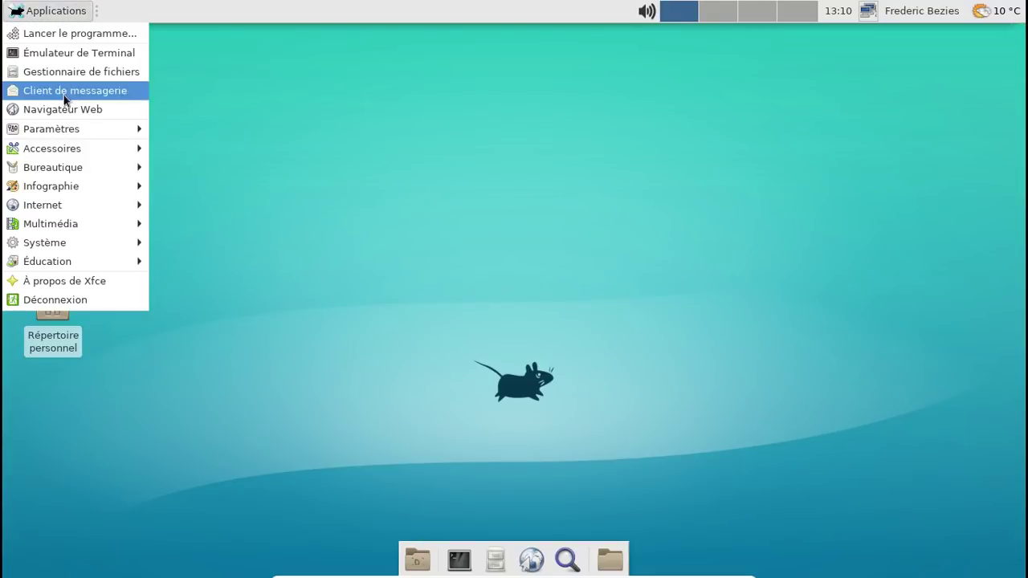
{"action": "mouse_move", "coordinate": [70, 133]}
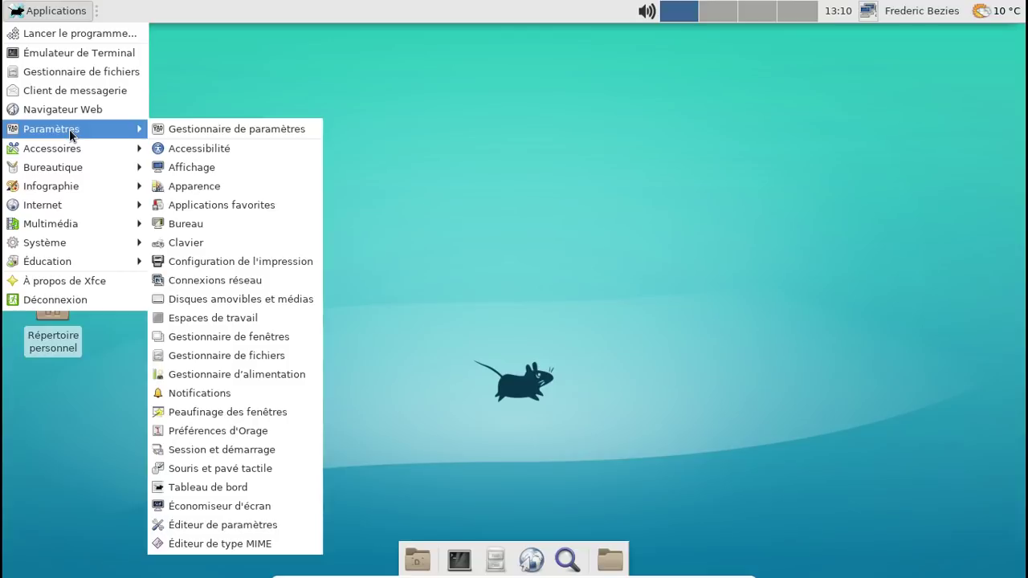
{"action": "left_click", "coordinate": [240, 204]}
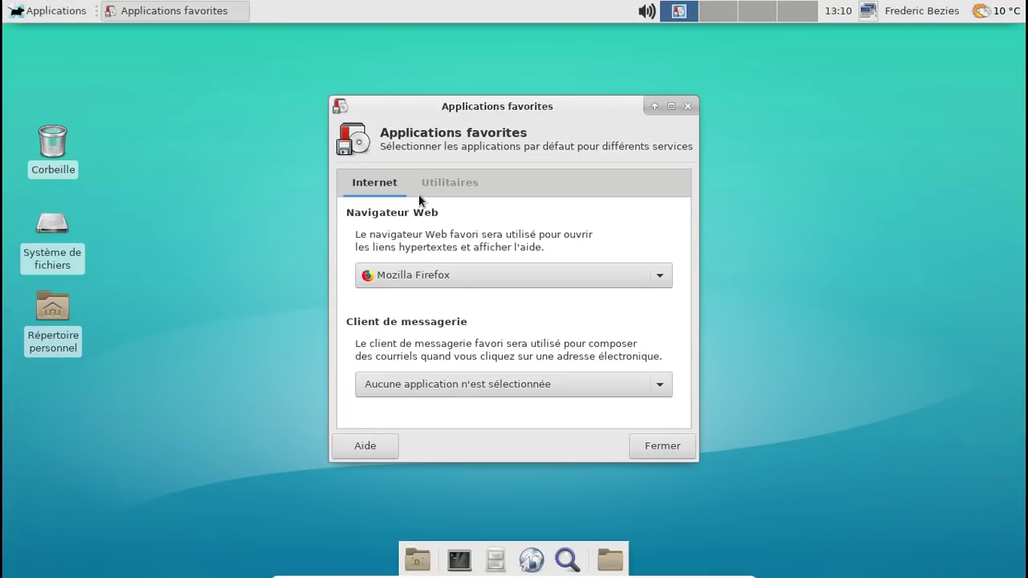
{"action": "left_click", "coordinate": [426, 183]}
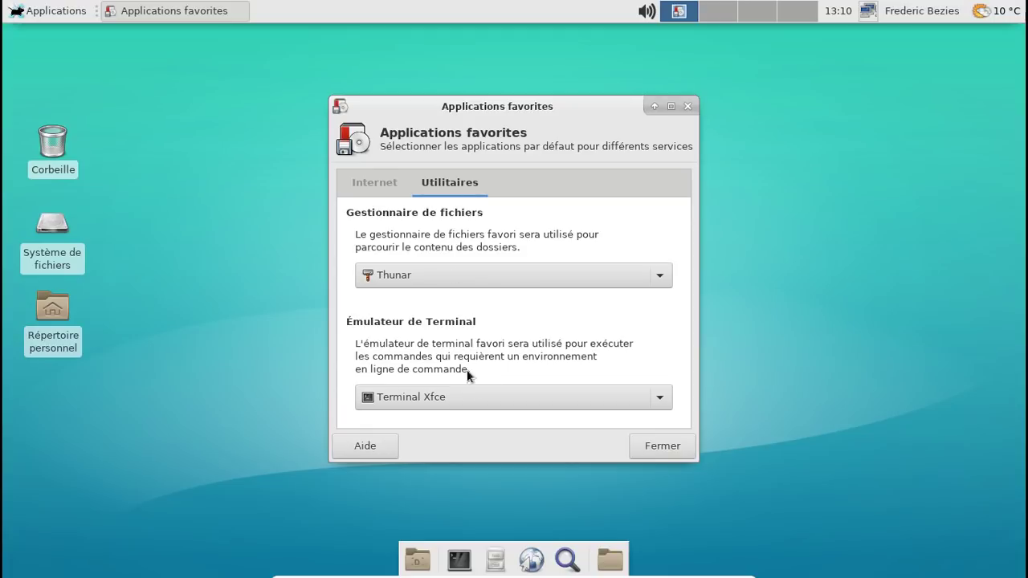
{"action": "left_click", "coordinate": [377, 194]}
{"action": "left_click", "coordinate": [431, 186]}
{"action": "left_click", "coordinate": [434, 276]}
{"action": "left_click", "coordinate": [435, 276]}
{"action": "left_click", "coordinate": [687, 106]}
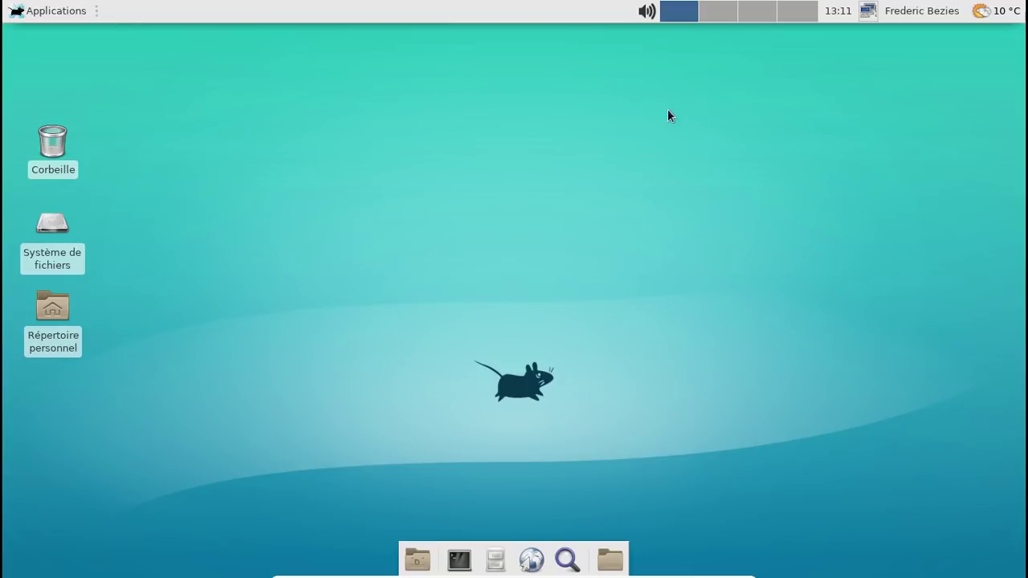
- Shut down the Arch Xfce virtual machine from its desktop session
{"action": "left_click", "coordinate": [950, 11]}
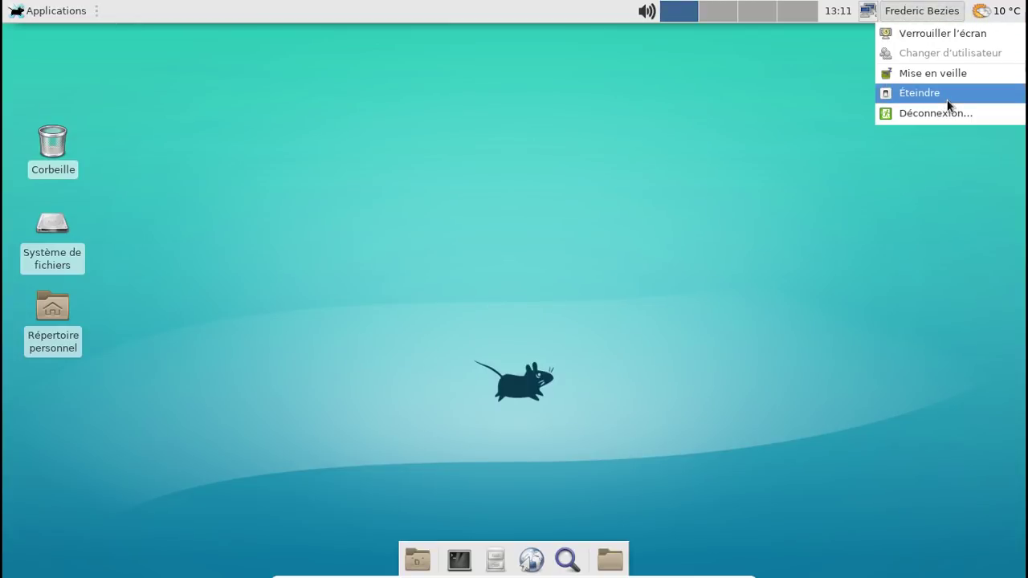
{"action": "left_click", "coordinate": [946, 104]}
{"action": "left_click", "coordinate": [617, 315]}
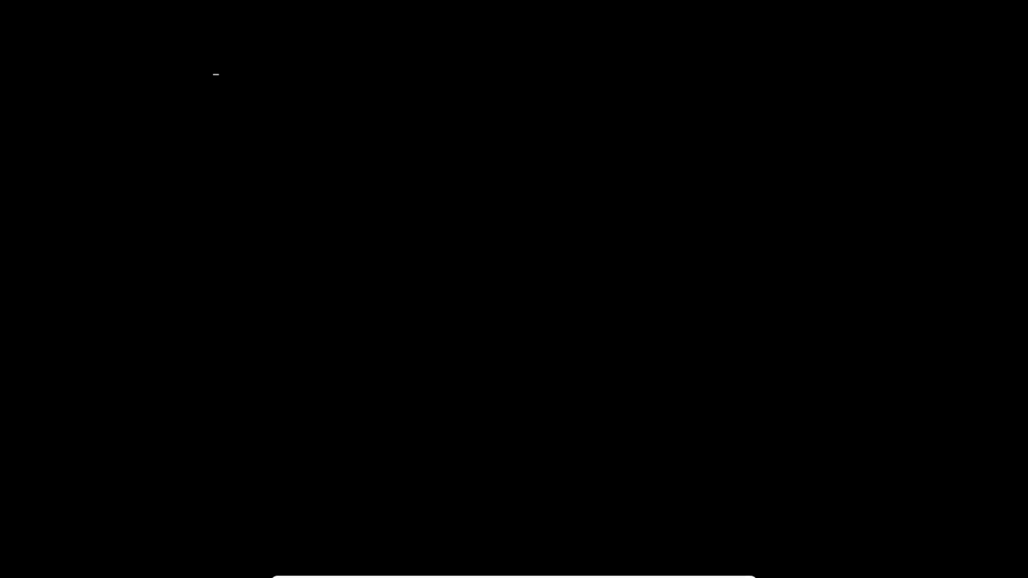